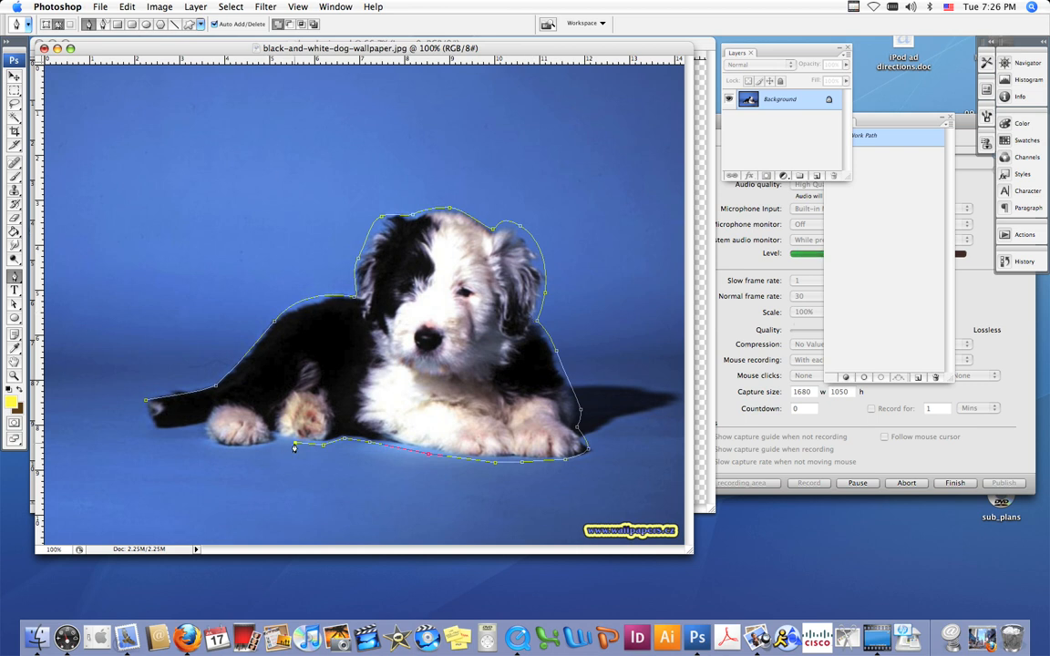
Extend the pen path along the lower edge of the puppy's hind paws
{"action": "left_click_drag", "start_coordinate": [235, 447], "coordinate": [213, 447]}
{"action": "key", "text": "super+plus"}
{"action": "key", "text": "space"}
{"action": "key", "text": "super+plus"}
{"action": "left_click_drag", "start_coordinate": [190, 506], "coordinate": [473, 164]}
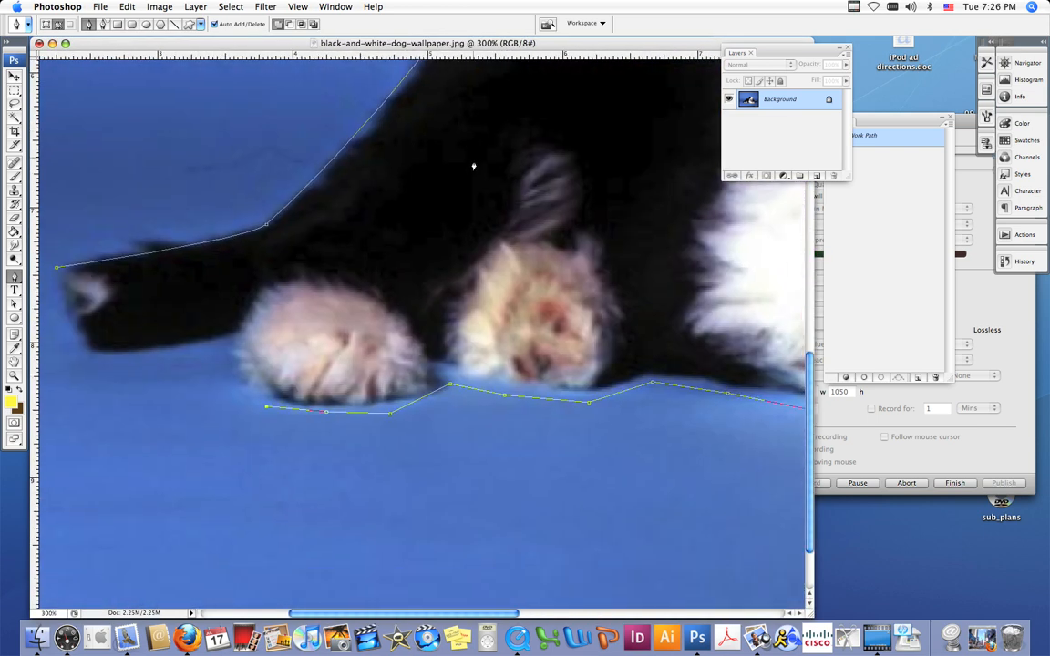
Continue the pen path around the outer hind paw and tail, and close it at the starting anchor point
{"action": "left_click", "coordinate": [221, 344]}
{"action": "left_click_drag", "start_coordinate": [140, 355], "coordinate": [120, 356]}
{"action": "left_click", "coordinate": [79, 353]}
{"action": "key", "text": "space"}
{"action": "left_click_drag", "start_coordinate": [54, 314], "coordinate": [124, 313]}
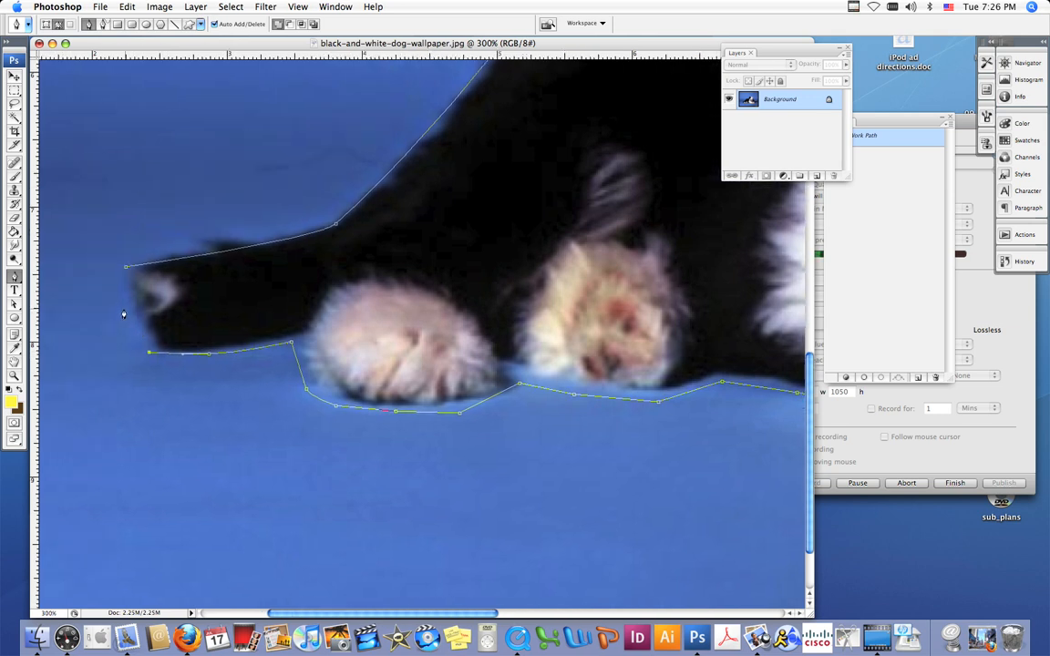
{"action": "left_click", "coordinate": [124, 313]}
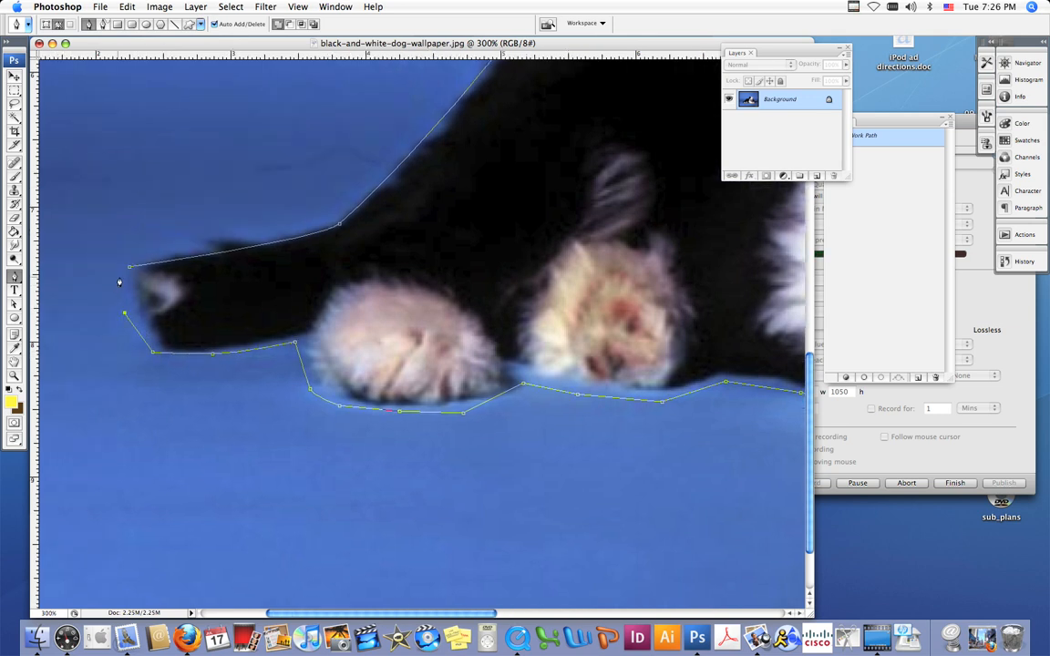
{"action": "left_click", "coordinate": [126, 270]}
{"action": "key", "text": "super+0"}
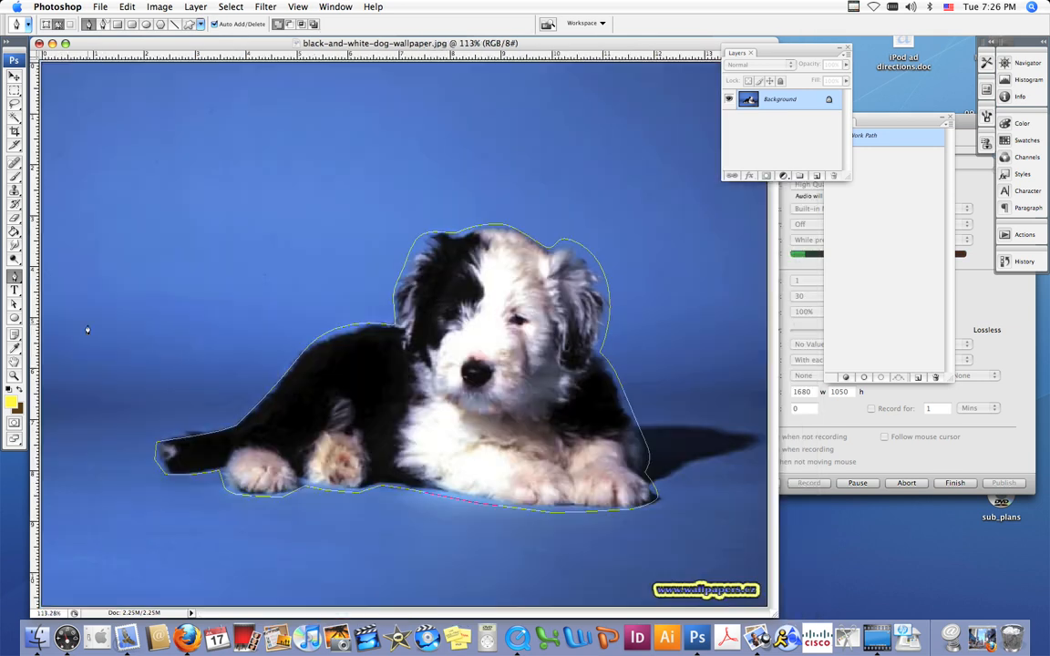
Save the work path as Path 1 and load it as a selection
{"action": "left_click", "coordinate": [865, 246]}
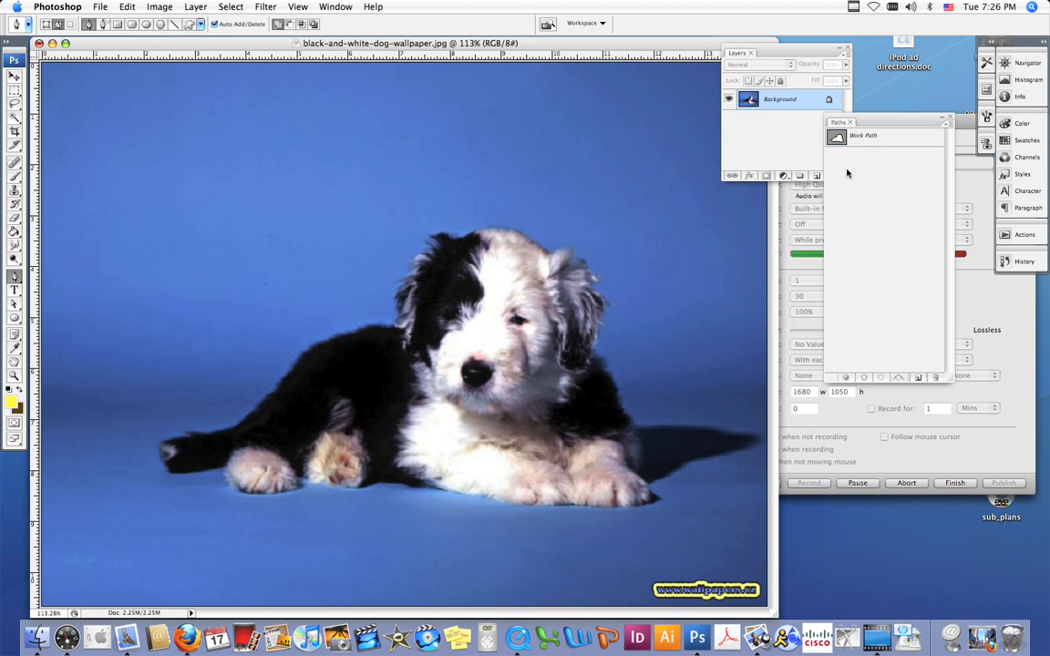
{"action": "double_click", "coordinate": [871, 142]}
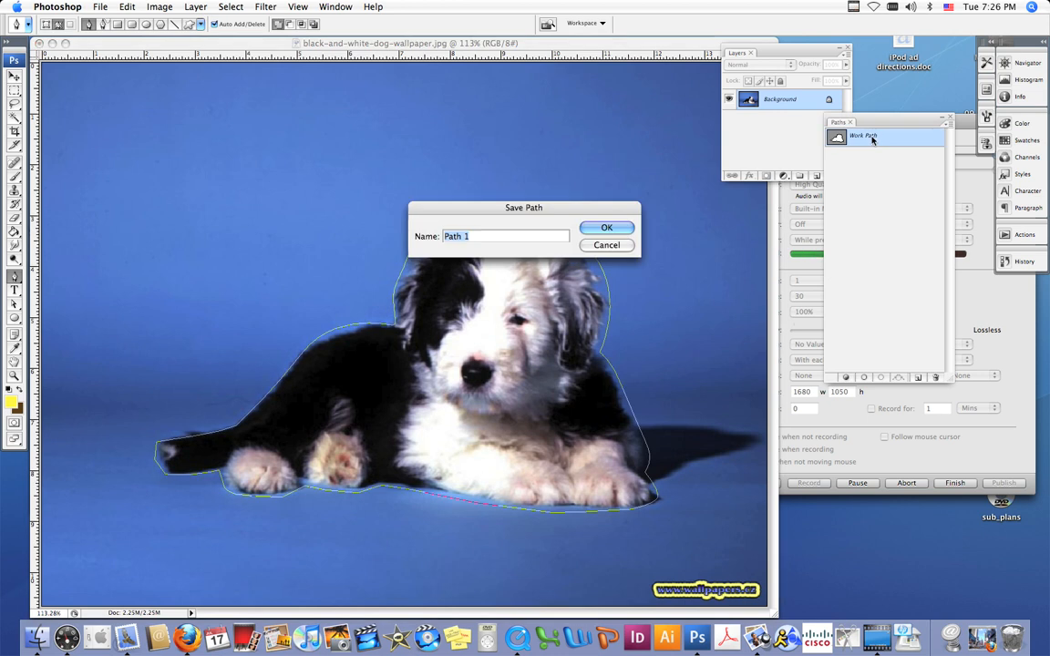
{"action": "left_click", "coordinate": [593, 230]}
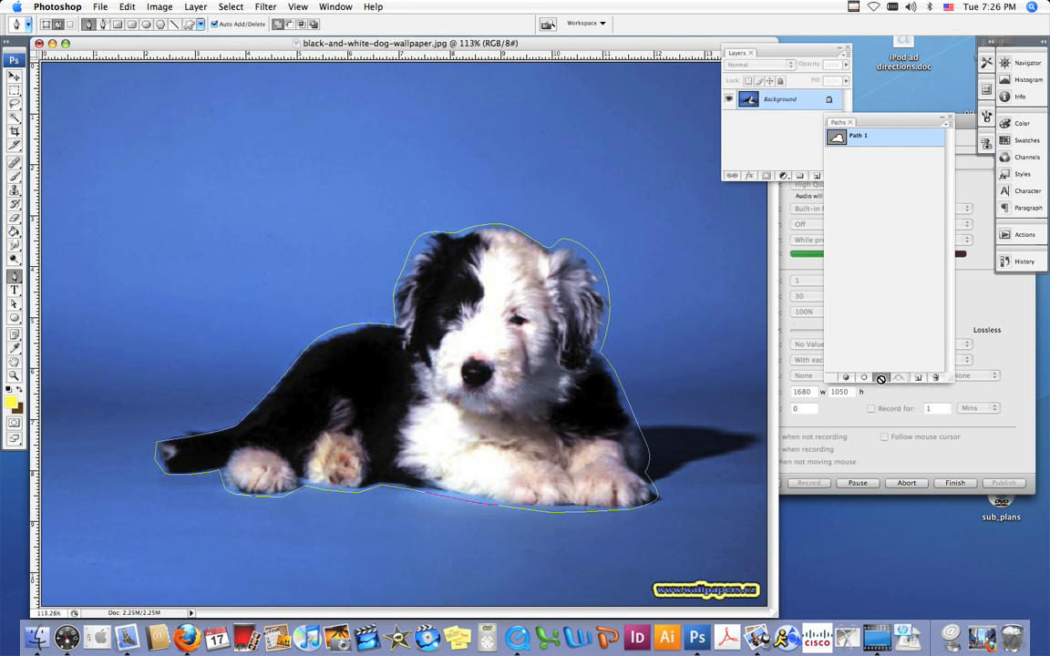
{"action": "left_click", "coordinate": [881, 377]}
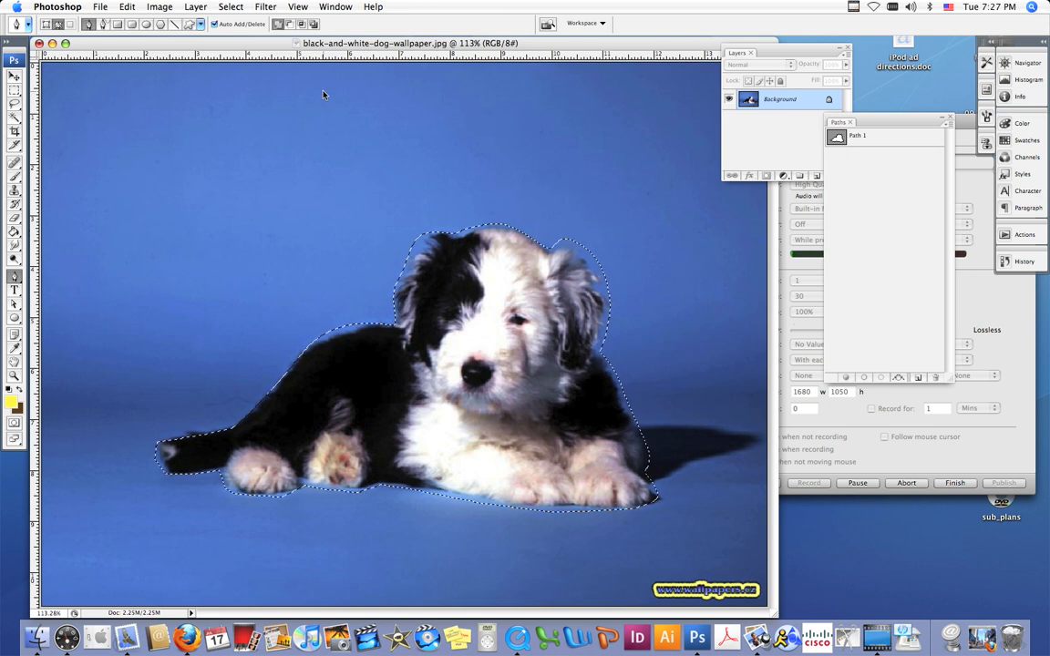
Convert the locked Background into an editable layer named Layer 0
{"action": "left_click", "coordinate": [805, 107]}
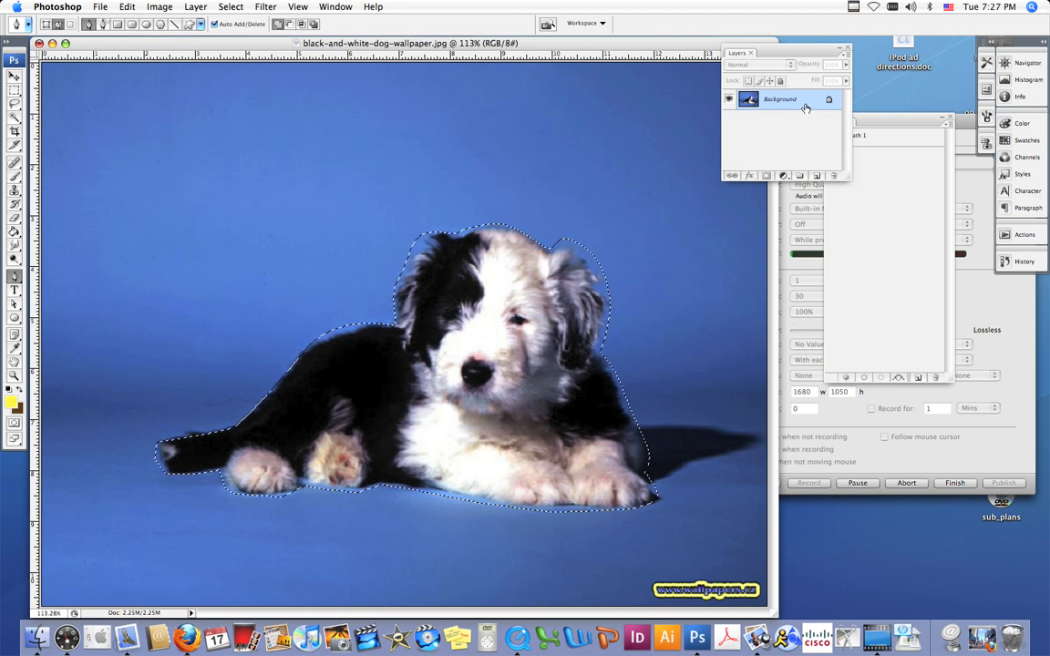
{"action": "double_click", "coordinate": [811, 101]}
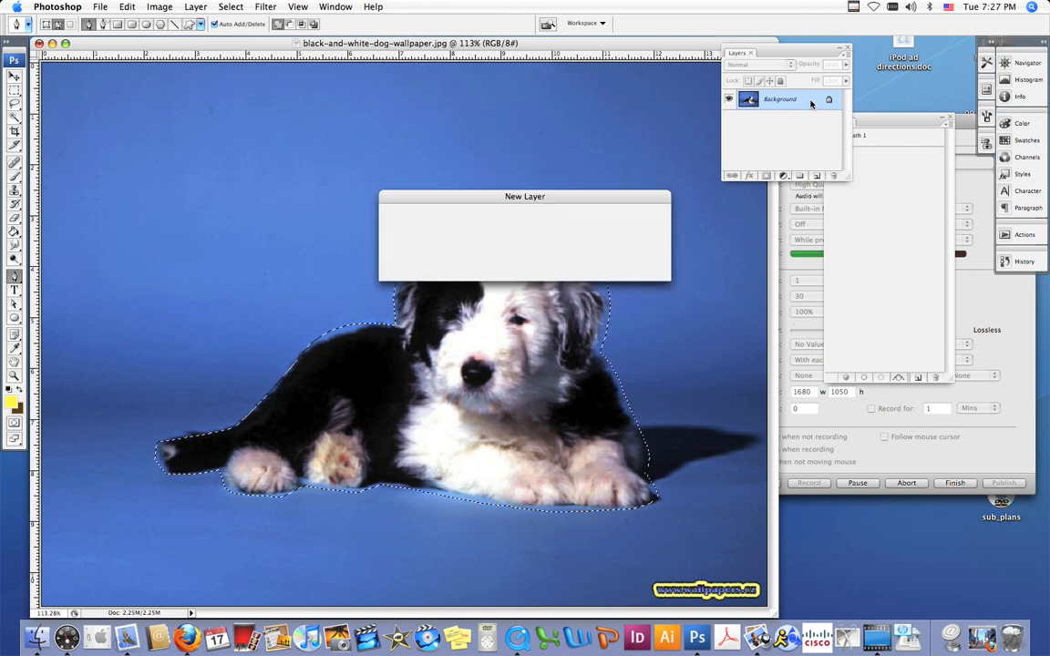
{"action": "left_click", "coordinate": [639, 217]}
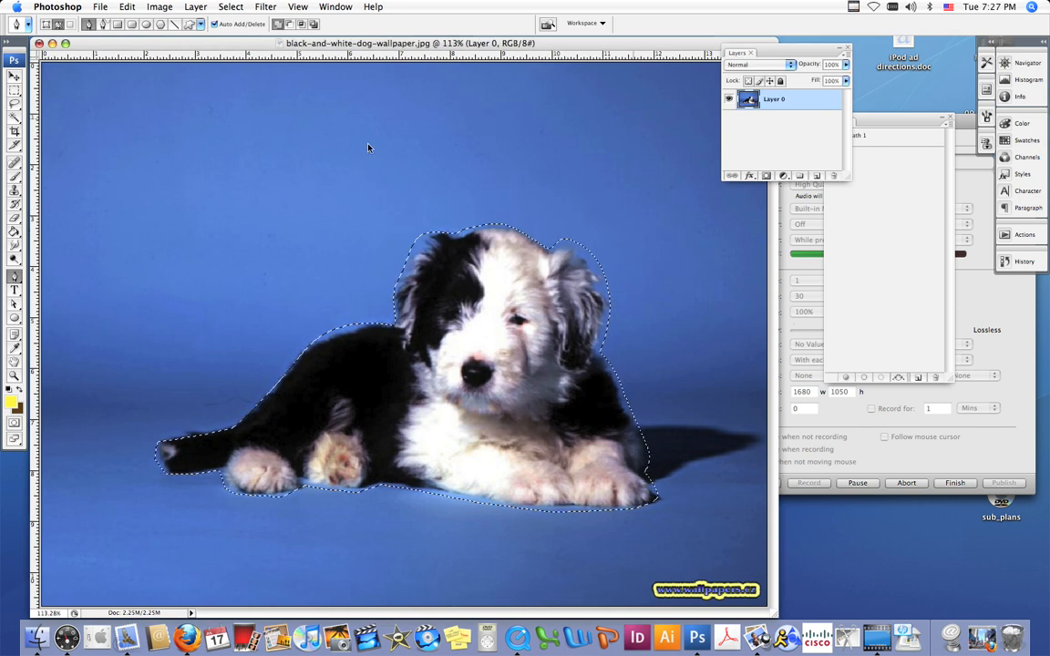
Invert the selection, delete the blue background around the puppy, and deselect
{"action": "left_click", "coordinate": [234, 7]}
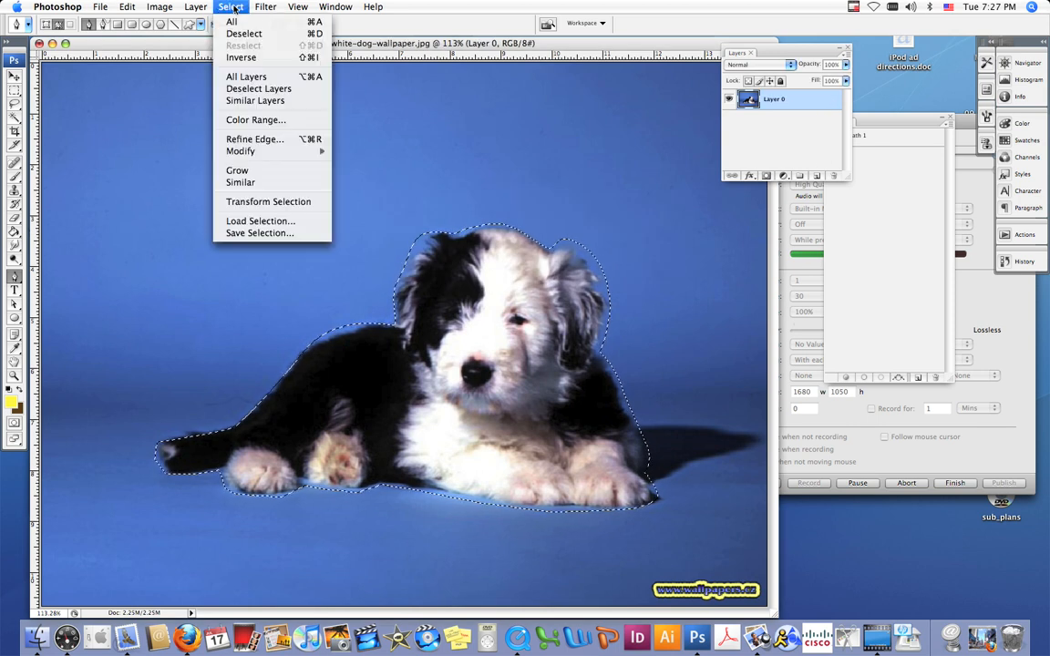
{"action": "left_click", "coordinate": [219, 57]}
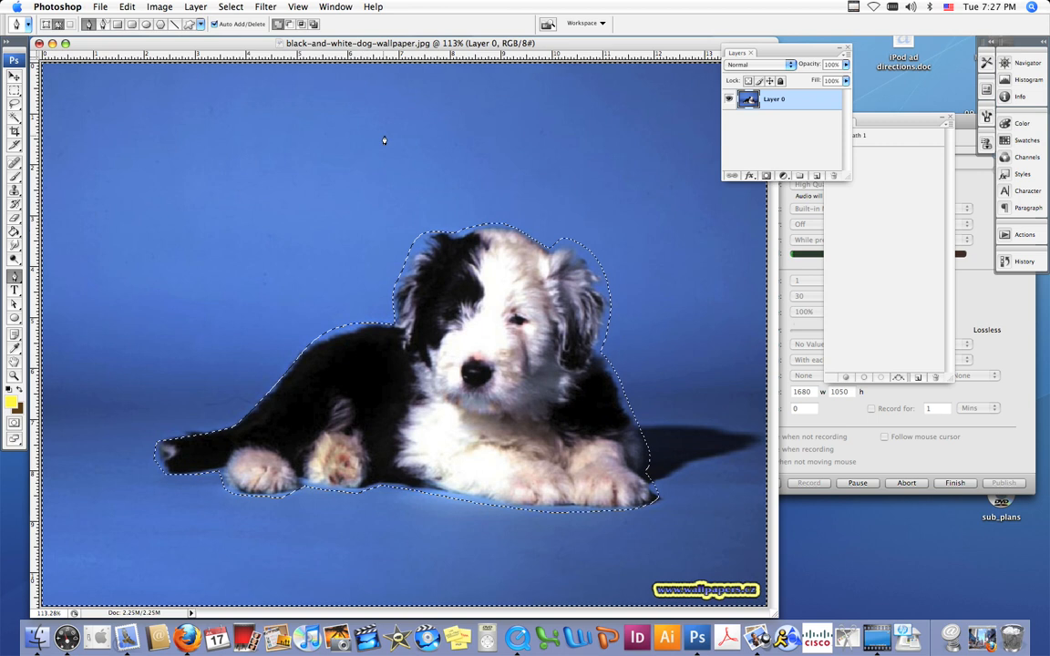
{"action": "key", "text": "Delete"}
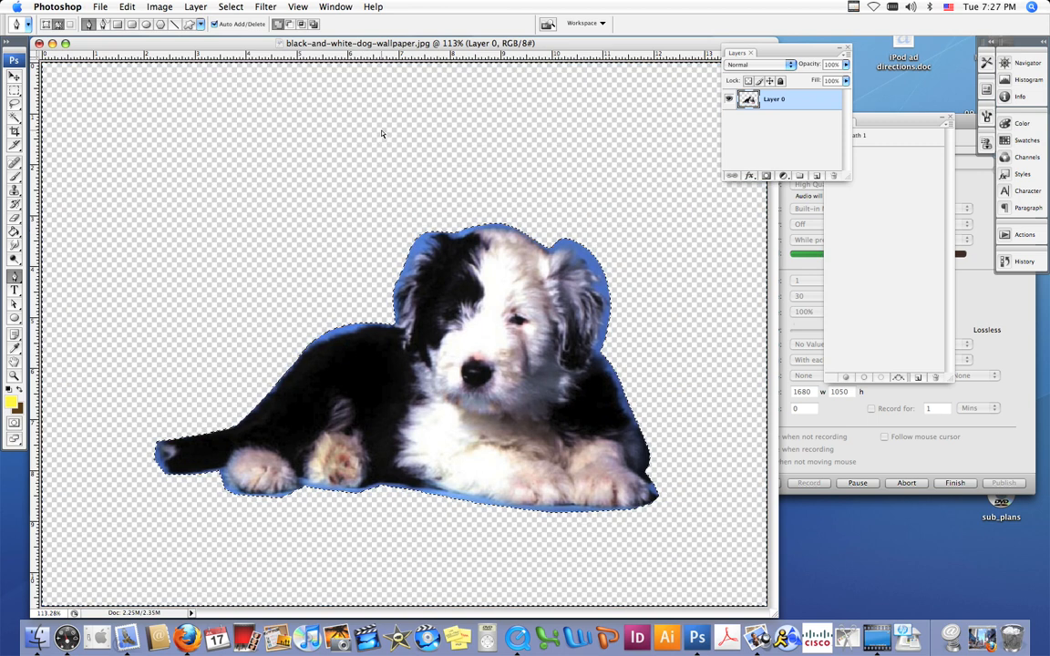
{"action": "key", "text": "super+d"}
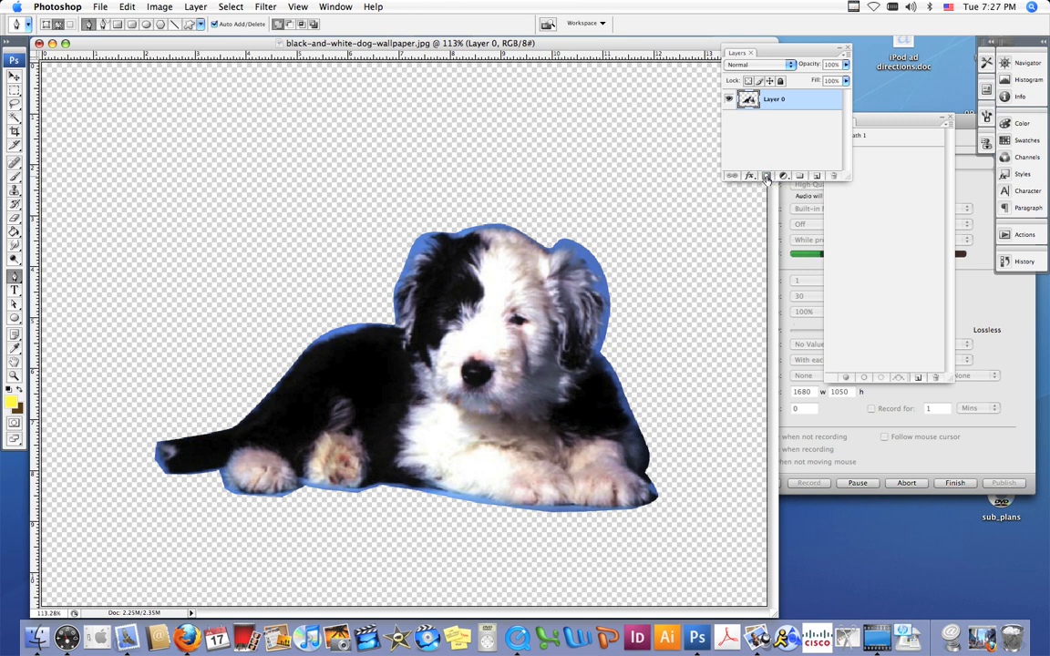
Add a layer mask to Layer 0 and set up the Brush tool with black as the foreground colour
{"action": "left_click", "coordinate": [766, 176]}
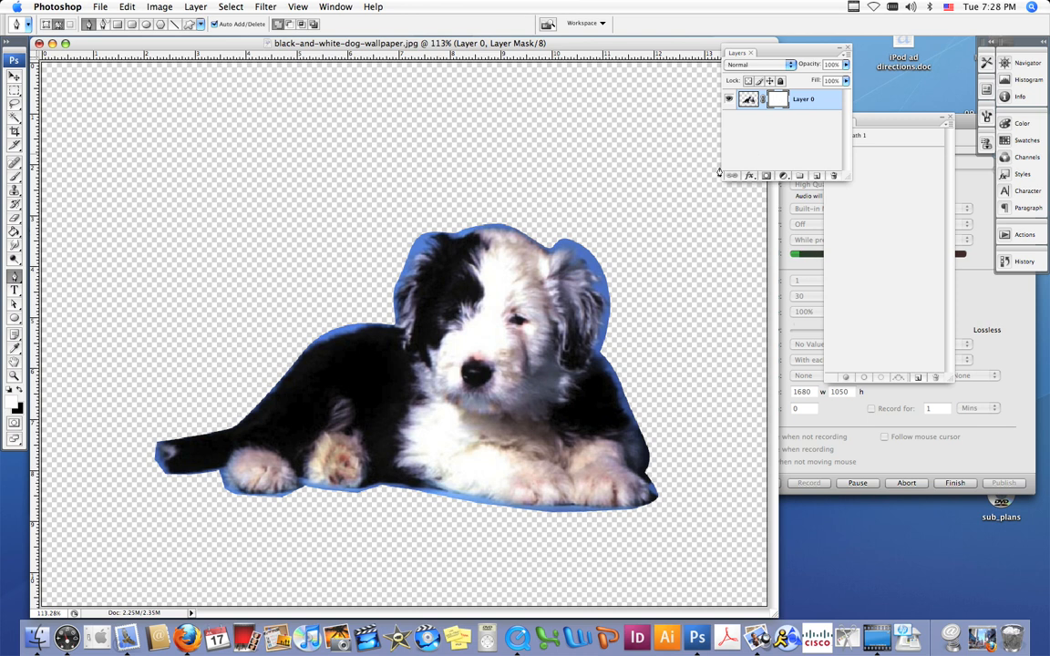
{"action": "left_click", "coordinate": [15, 179]}
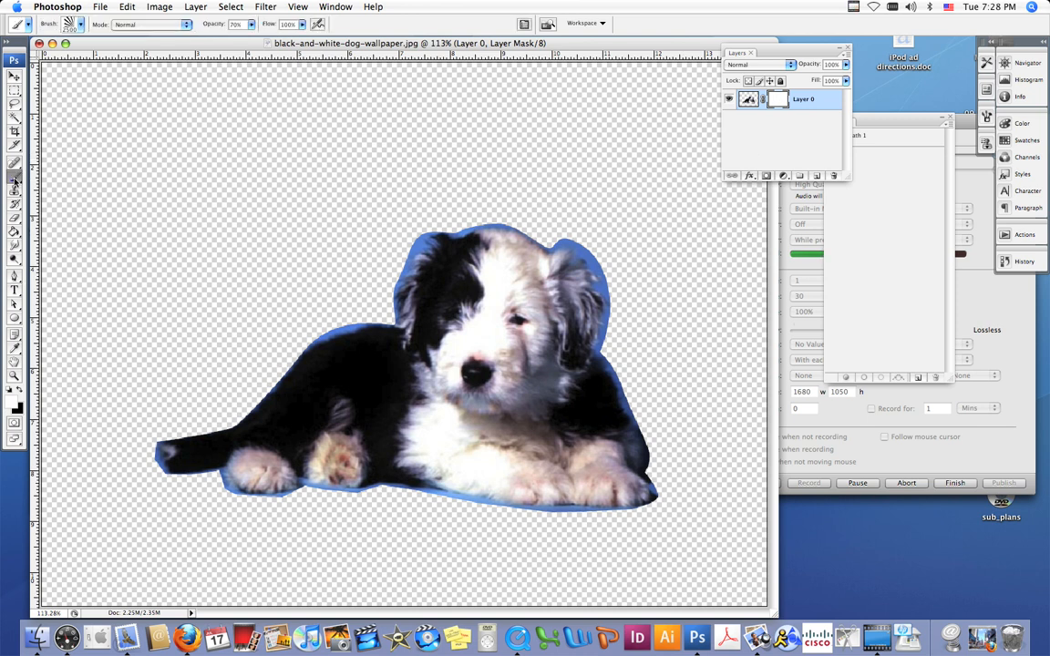
{"action": "left_click", "coordinate": [20, 392]}
{"action": "left_click", "coordinate": [9, 391]}
{"action": "left_click", "coordinate": [19, 390]}
Choose a soft round brush of 9 px diameter with 0% hardness after trying the 18, 14 and 13 px ones
{"action": "left_click", "coordinate": [81, 27]}
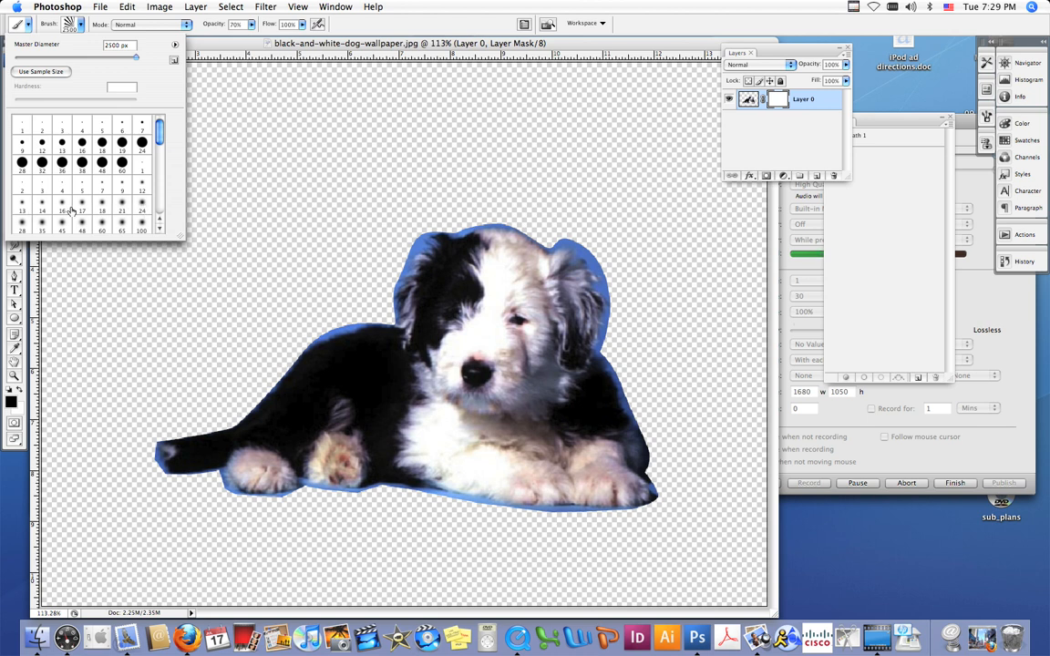
{"action": "left_click", "coordinate": [101, 205]}
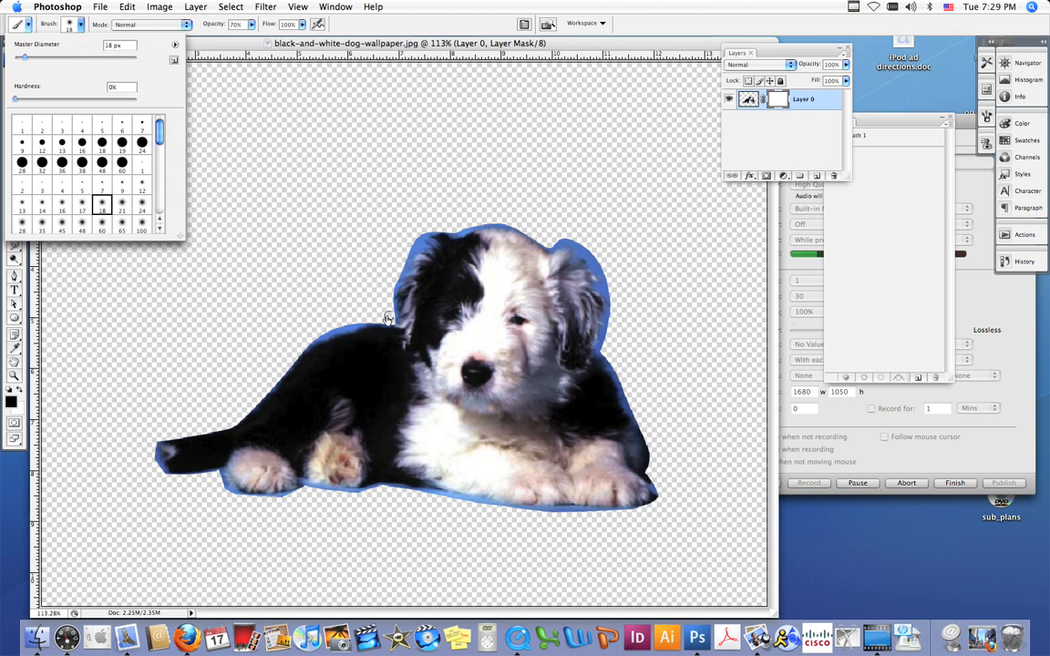
{"action": "left_click", "coordinate": [42, 204]}
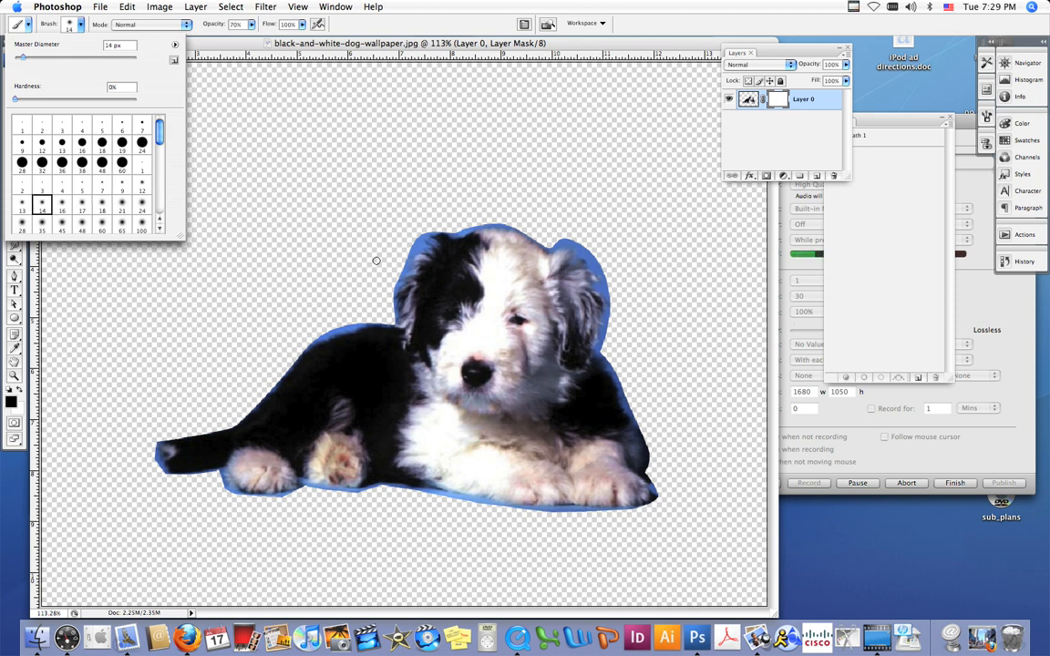
{"action": "left_click", "coordinate": [22, 204]}
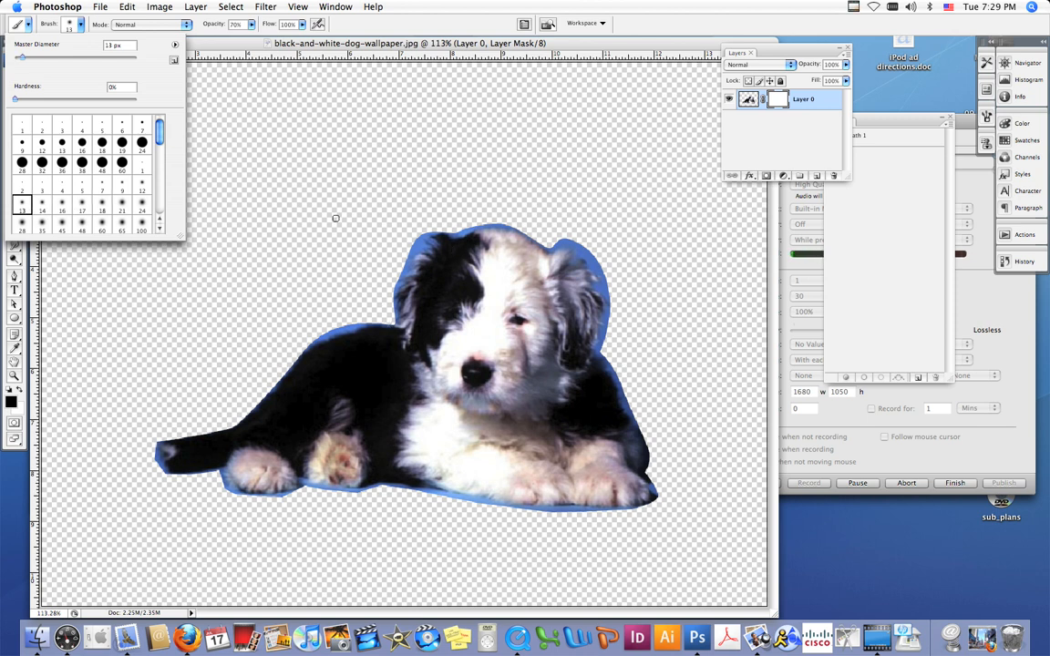
{"action": "left_click", "coordinate": [122, 184]}
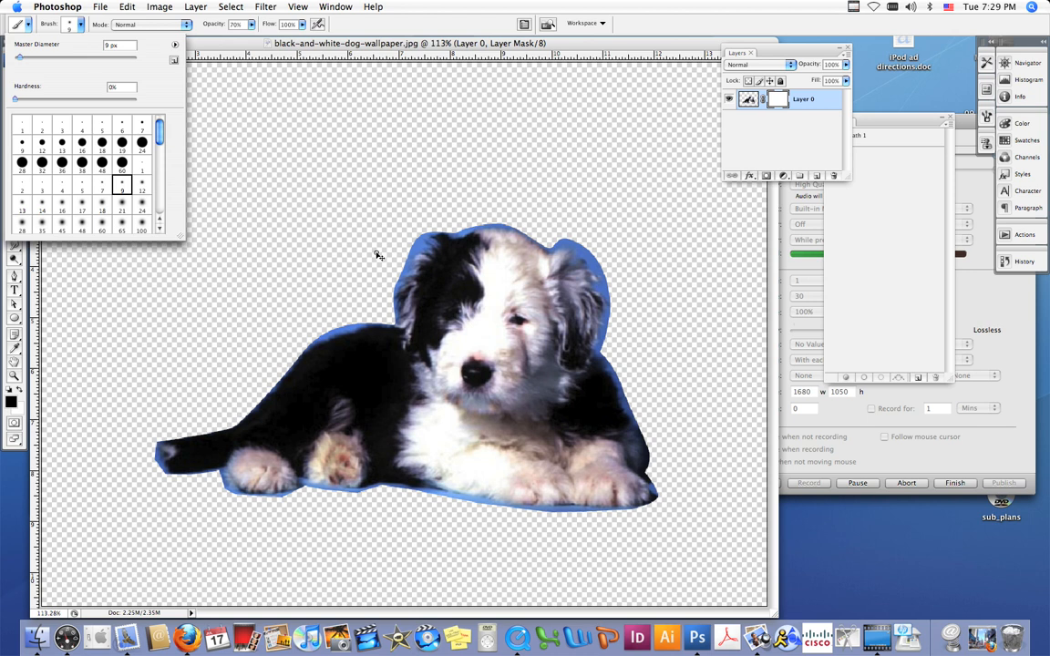
{"action": "key", "text": "Escape"}
Paint black on the mask along the puppy's black ear to hide the blue fringe outside the fur
{"action": "key", "text": "super+plus"}
{"action": "key", "text": "super+plus"}
{"action": "left_click_drag", "start_coordinate": [473, 200], "coordinate": [445, 379]}
{"action": "key", "text": "super+plus"}
{"action": "key", "text": "super+plus"}
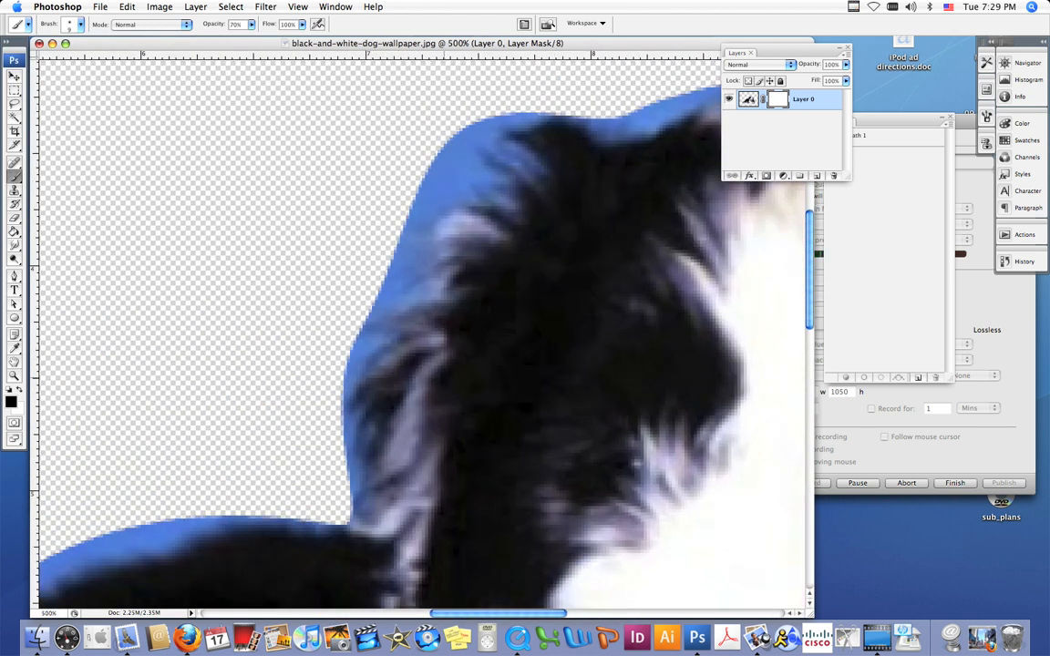
{"action": "mouse_move", "coordinate": [375, 264]}
{"action": "left_mouse_down"}
{"action": "mouse_move", "coordinate": [406, 220]}
{"action": "mouse_move", "coordinate": [395, 263]}
{"action": "mouse_move", "coordinate": [406, 271]}
{"action": "mouse_move", "coordinate": [369, 296]}
{"action": "mouse_move", "coordinate": [392, 224]}
{"action": "mouse_move", "coordinate": [373, 296]}
{"action": "mouse_move", "coordinate": [399, 273]}
{"action": "mouse_move", "coordinate": [385, 246]}
{"action": "mouse_move", "coordinate": [401, 225]}
{"action": "mouse_move", "coordinate": [391, 248]}
{"action": "mouse_move", "coordinate": [417, 290]}
{"action": "mouse_move", "coordinate": [365, 308]}
{"action": "mouse_move", "coordinate": [342, 361]}
{"action": "mouse_move", "coordinate": [364, 285]}
{"action": "mouse_move", "coordinate": [359, 321]}
{"action": "mouse_move", "coordinate": [398, 296]}
{"action": "mouse_move", "coordinate": [357, 302]}
{"action": "mouse_move", "coordinate": [337, 350]}
{"action": "left_mouse_up"}
{"action": "mouse_move", "coordinate": [402, 232]}
{"action": "left_mouse_down"}
{"action": "mouse_move", "coordinate": [424, 280]}
{"action": "mouse_move", "coordinate": [339, 372]}
{"action": "mouse_move", "coordinate": [324, 414]}
{"action": "mouse_move", "coordinate": [339, 359]}
{"action": "mouse_move", "coordinate": [325, 397]}
{"action": "mouse_move", "coordinate": [334, 368]}
{"action": "mouse_move", "coordinate": [395, 315]}
{"action": "mouse_move", "coordinate": [327, 398]}
{"action": "mouse_move", "coordinate": [338, 441]}
{"action": "mouse_move", "coordinate": [328, 464]}
{"action": "mouse_move", "coordinate": [350, 508]}
{"action": "mouse_move", "coordinate": [335, 544]}
{"action": "mouse_move", "coordinate": [329, 413]}
{"action": "mouse_move", "coordinate": [339, 538]}
{"action": "left_mouse_up"}
{"action": "left_click_drag", "start_coordinate": [332, 416], "coordinate": [347, 529]}
{"action": "mouse_move", "coordinate": [416, 230]}
{"action": "left_mouse_down"}
{"action": "mouse_move", "coordinate": [429, 177]}
{"action": "mouse_move", "coordinate": [465, 163]}
{"action": "mouse_move", "coordinate": [455, 148]}
{"action": "mouse_move", "coordinate": [486, 134]}
{"action": "mouse_move", "coordinate": [495, 153]}
{"action": "mouse_move", "coordinate": [463, 108]}
{"action": "mouse_move", "coordinate": [486, 86]}
{"action": "mouse_move", "coordinate": [547, 137]}
{"action": "mouse_move", "coordinate": [509, 90]}
{"action": "mouse_move", "coordinate": [555, 74]}
{"action": "mouse_move", "coordinate": [457, 102]}
{"action": "mouse_move", "coordinate": [400, 210]}
{"action": "mouse_move", "coordinate": [440, 117]}
{"action": "mouse_move", "coordinate": [503, 76]}
{"action": "mouse_move", "coordinate": [547, 73]}
{"action": "mouse_move", "coordinate": [463, 98]}
{"action": "mouse_move", "coordinate": [436, 183]}
{"action": "mouse_move", "coordinate": [460, 121]}
{"action": "mouse_move", "coordinate": [499, 102]}
{"action": "mouse_move", "coordinate": [428, 173]}
{"action": "mouse_move", "coordinate": [520, 129]}
{"action": "left_mouse_up"}
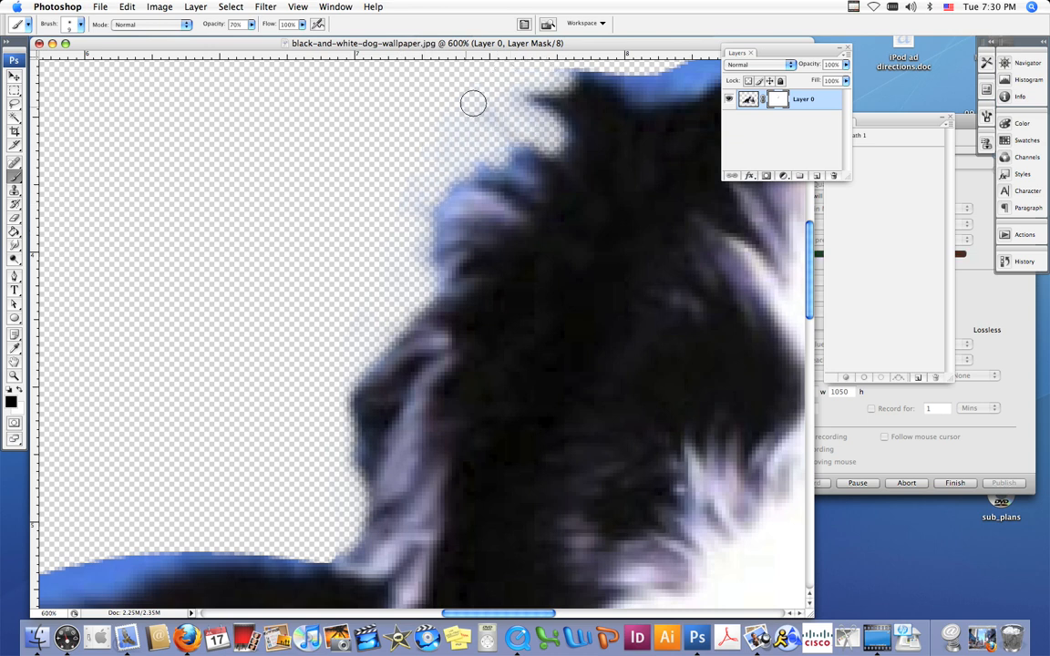
Mask out the blue fringe between the tip of the black ear and the white forehead
{"action": "mouse_move", "coordinate": [406, 220]}
{"action": "left_mouse_down"}
{"action": "mouse_move", "coordinate": [422, 216]}
{"action": "mouse_move", "coordinate": [423, 263]}
{"action": "mouse_move", "coordinate": [423, 190]}
{"action": "mouse_move", "coordinate": [324, 245]}
{"action": "mouse_move", "coordinate": [287, 349]}
{"action": "left_mouse_up"}
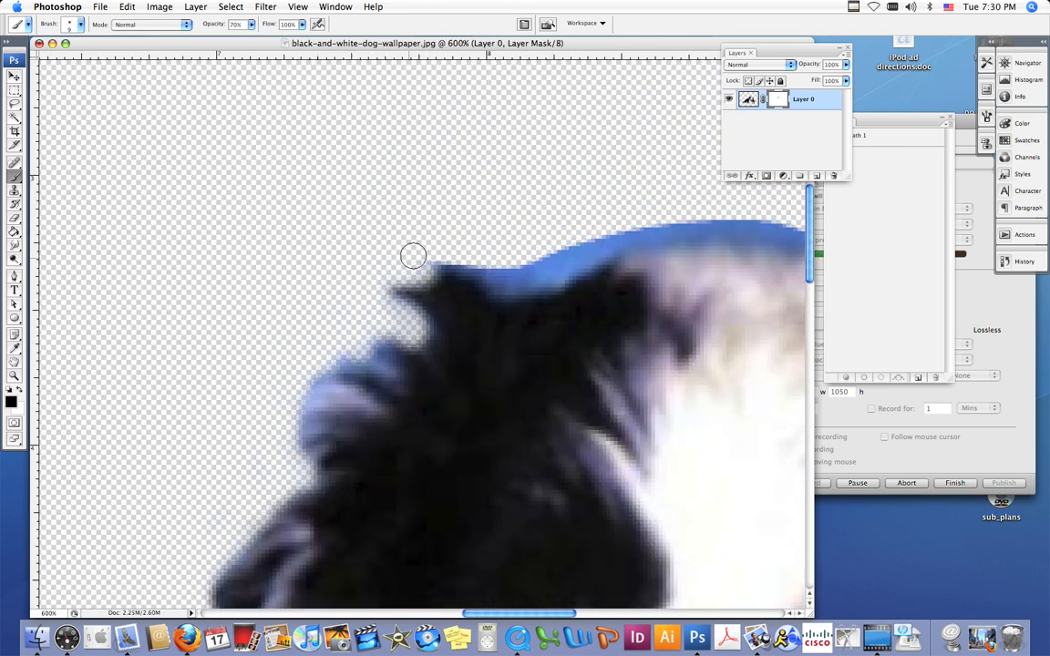
{"action": "mouse_move", "coordinate": [439, 252]}
{"action": "left_mouse_down"}
{"action": "mouse_move", "coordinate": [521, 282]}
{"action": "mouse_move", "coordinate": [695, 225]}
{"action": "mouse_move", "coordinate": [546, 266]}
{"action": "mouse_move", "coordinate": [500, 270]}
{"action": "mouse_move", "coordinate": [668, 231]}
{"action": "mouse_move", "coordinate": [472, 269]}
{"action": "mouse_move", "coordinate": [554, 279]}
{"action": "mouse_move", "coordinate": [708, 224]}
{"action": "left_mouse_up"}
{"action": "left_click_drag", "start_coordinate": [490, 265], "coordinate": [416, 262]}
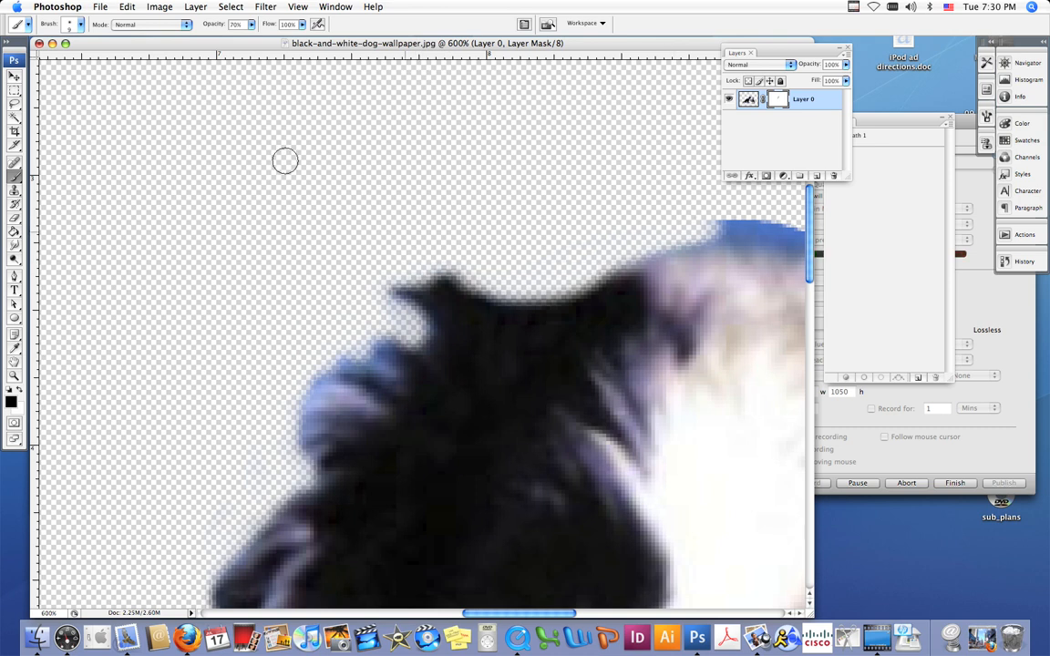
Set the brush opacity to 100% and mask the blue fringe over the crown up to the second ear
{"action": "left_click", "coordinate": [251, 28]}
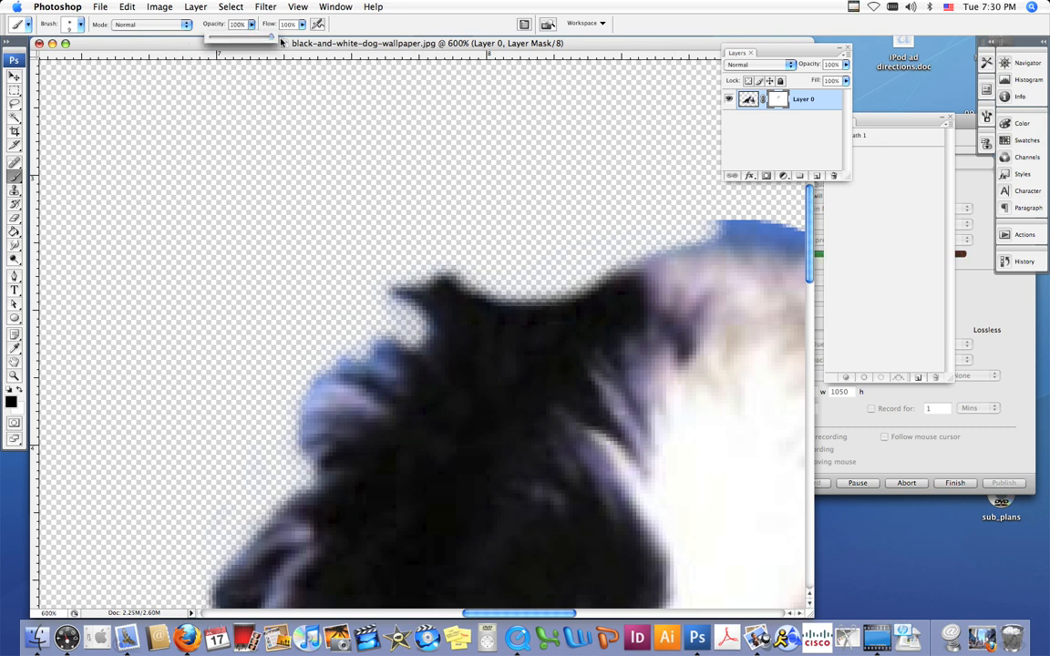
{"action": "mouse_move", "coordinate": [666, 228]}
{"action": "left_mouse_down"}
{"action": "mouse_move", "coordinate": [477, 214]}
{"action": "mouse_move", "coordinate": [323, 278]}
{"action": "mouse_move", "coordinate": [429, 269]}
{"action": "mouse_move", "coordinate": [503, 290]}
{"action": "mouse_move", "coordinate": [309, 290]}
{"action": "left_mouse_up"}
{"action": "mouse_move", "coordinate": [519, 289]}
{"action": "left_mouse_down"}
{"action": "mouse_move", "coordinate": [460, 292]}
{"action": "mouse_move", "coordinate": [541, 309]}
{"action": "mouse_move", "coordinate": [681, 399]}
{"action": "mouse_move", "coordinate": [769, 373]}
{"action": "mouse_move", "coordinate": [748, 354]}
{"action": "mouse_move", "coordinate": [705, 389]}
{"action": "mouse_move", "coordinate": [740, 345]}
{"action": "mouse_move", "coordinate": [764, 362]}
{"action": "mouse_move", "coordinate": [682, 411]}
{"action": "mouse_move", "coordinate": [495, 304]}
{"action": "mouse_move", "coordinate": [406, 290]}
{"action": "mouse_move", "coordinate": [320, 295]}
{"action": "left_mouse_up"}
{"action": "scroll", "coordinate": [458, 288], "scroll_direction": "right", "scroll_amount": 8}
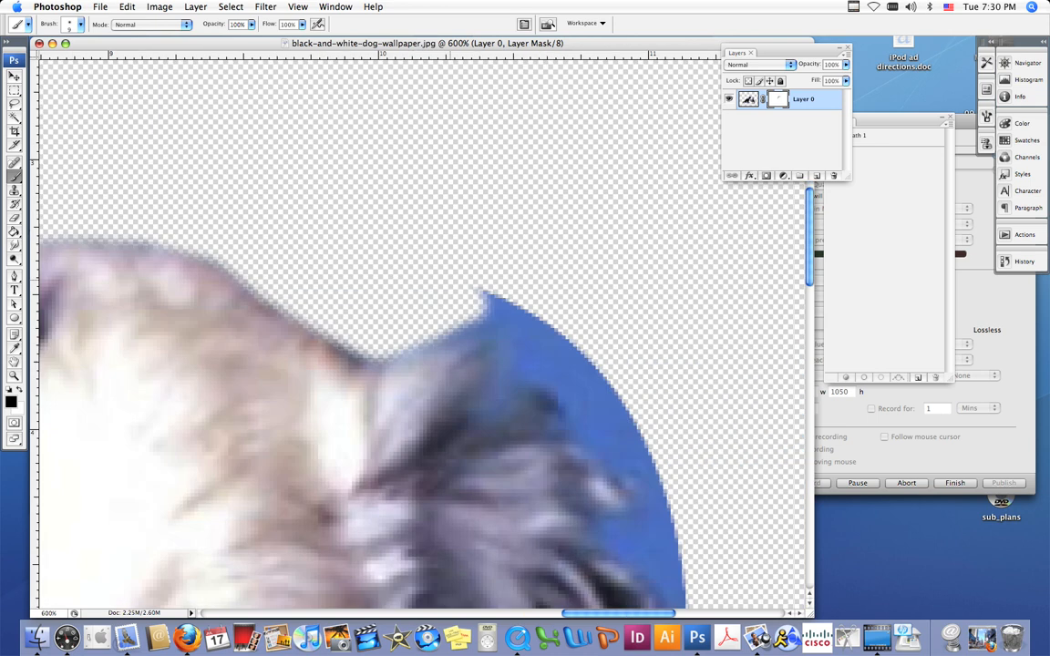
Paint black on the mask down the outer edge of the grey ear to hide the blue background
{"action": "mouse_move", "coordinate": [473, 307]}
{"action": "left_mouse_down"}
{"action": "mouse_move", "coordinate": [577, 389]}
{"action": "mouse_move", "coordinate": [543, 385]}
{"action": "mouse_move", "coordinate": [464, 324]}
{"action": "mouse_move", "coordinate": [421, 325]}
{"action": "mouse_move", "coordinate": [462, 323]}
{"action": "mouse_move", "coordinate": [356, 352]}
{"action": "mouse_move", "coordinate": [471, 335]}
{"action": "mouse_move", "coordinate": [456, 408]}
{"action": "mouse_move", "coordinate": [499, 368]}
{"action": "mouse_move", "coordinate": [541, 403]}
{"action": "mouse_move", "coordinate": [518, 425]}
{"action": "mouse_move", "coordinate": [607, 468]}
{"action": "mouse_move", "coordinate": [537, 410]}
{"action": "mouse_move", "coordinate": [565, 382]}
{"action": "mouse_move", "coordinate": [472, 312]}
{"action": "mouse_move", "coordinate": [553, 388]}
{"action": "mouse_move", "coordinate": [540, 430]}
{"action": "mouse_move", "coordinate": [574, 451]}
{"action": "mouse_move", "coordinate": [617, 508]}
{"action": "left_mouse_up"}
{"action": "mouse_move", "coordinate": [610, 462]}
{"action": "left_mouse_down"}
{"action": "mouse_move", "coordinate": [524, 111]}
{"action": "mouse_move", "coordinate": [511, 191]}
{"action": "mouse_move", "coordinate": [480, 195]}
{"action": "mouse_move", "coordinate": [551, 240]}
{"action": "mouse_move", "coordinate": [562, 323]}
{"action": "mouse_move", "coordinate": [561, 291]}
{"action": "mouse_move", "coordinate": [517, 224]}
{"action": "mouse_move", "coordinate": [543, 238]}
{"action": "mouse_move", "coordinate": [556, 310]}
{"action": "mouse_move", "coordinate": [543, 420]}
{"action": "mouse_move", "coordinate": [532, 374]}
{"action": "mouse_move", "coordinate": [547, 250]}
{"action": "left_mouse_up"}
{"action": "mouse_move", "coordinate": [564, 396]}
{"action": "left_mouse_down"}
{"action": "mouse_move", "coordinate": [534, 520]}
{"action": "mouse_move", "coordinate": [516, 421]}
{"action": "mouse_move", "coordinate": [521, 473]}
{"action": "mouse_move", "coordinate": [521, 436]}
{"action": "mouse_move", "coordinate": [500, 516]}
{"action": "mouse_move", "coordinate": [493, 572]}
{"action": "mouse_move", "coordinate": [536, 575]}
{"action": "left_mouse_up"}
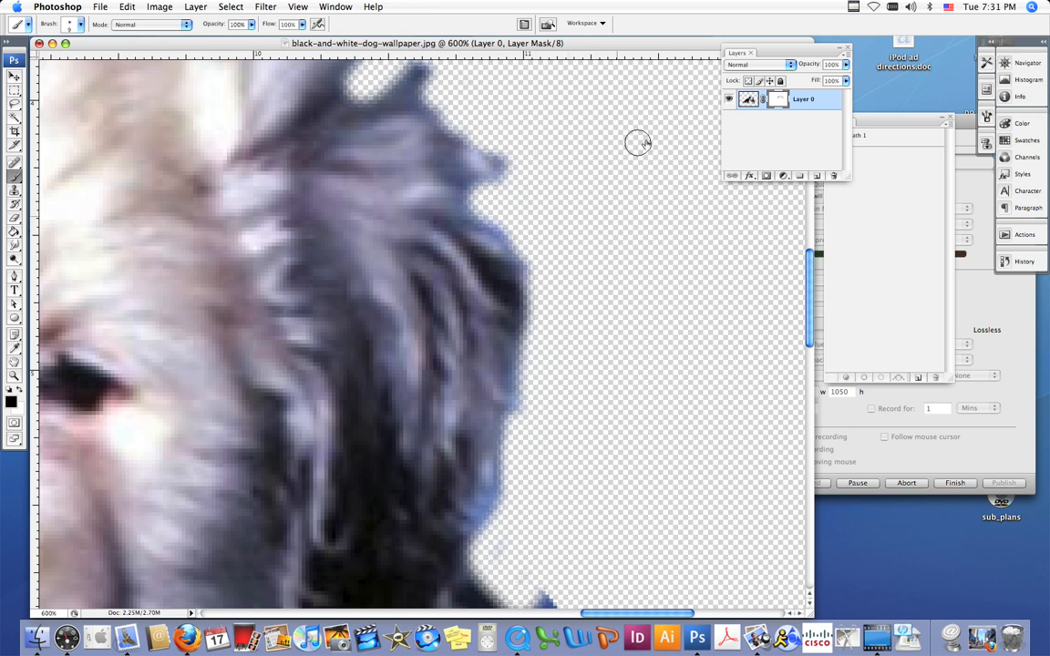
Paint a yellow test stroke on Layer 0's image instead of its mask, and step back in the history to remove it
{"action": "left_click", "coordinate": [747, 99]}
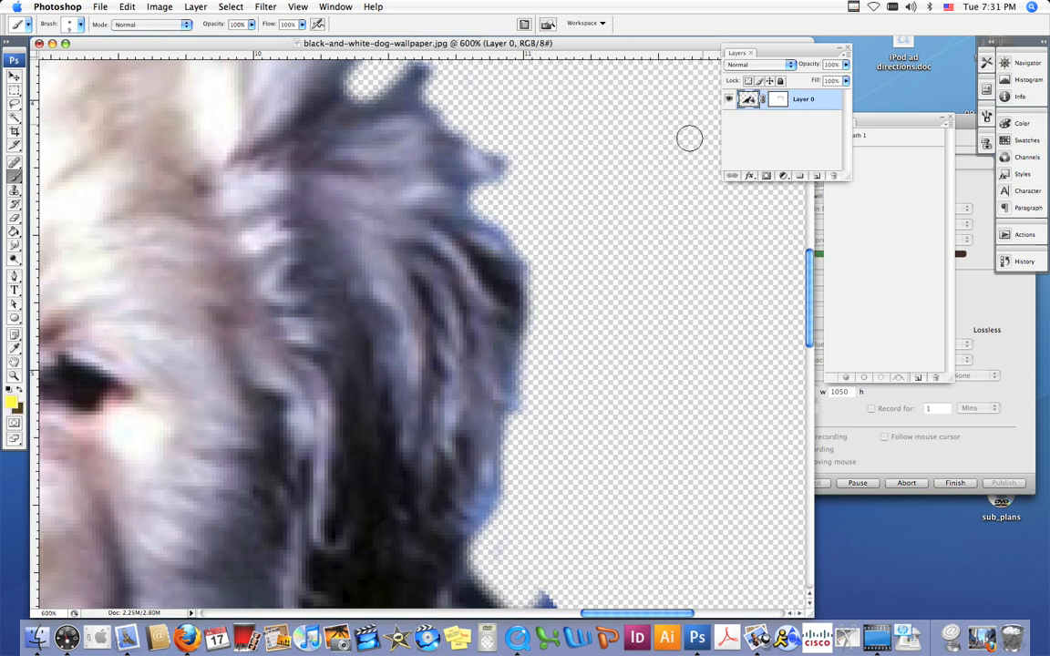
{"action": "mouse_move", "coordinate": [648, 142]}
{"action": "left_mouse_down"}
{"action": "mouse_move", "coordinate": [678, 266]}
{"action": "mouse_move", "coordinate": [679, 410]}
{"action": "left_mouse_up"}
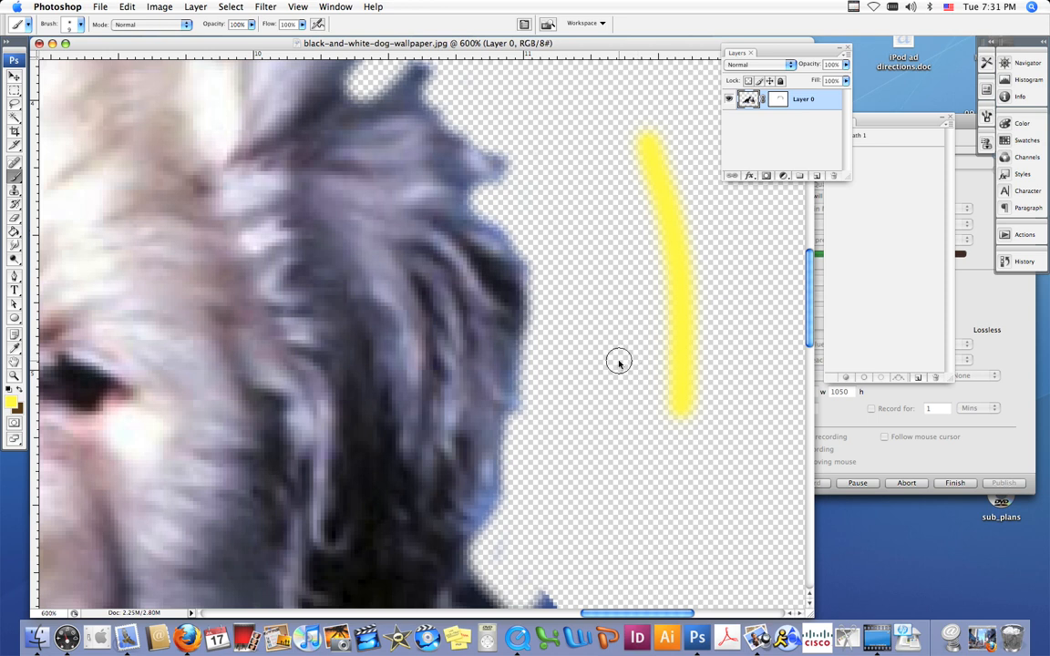
{"action": "left_click", "coordinate": [1025, 262]}
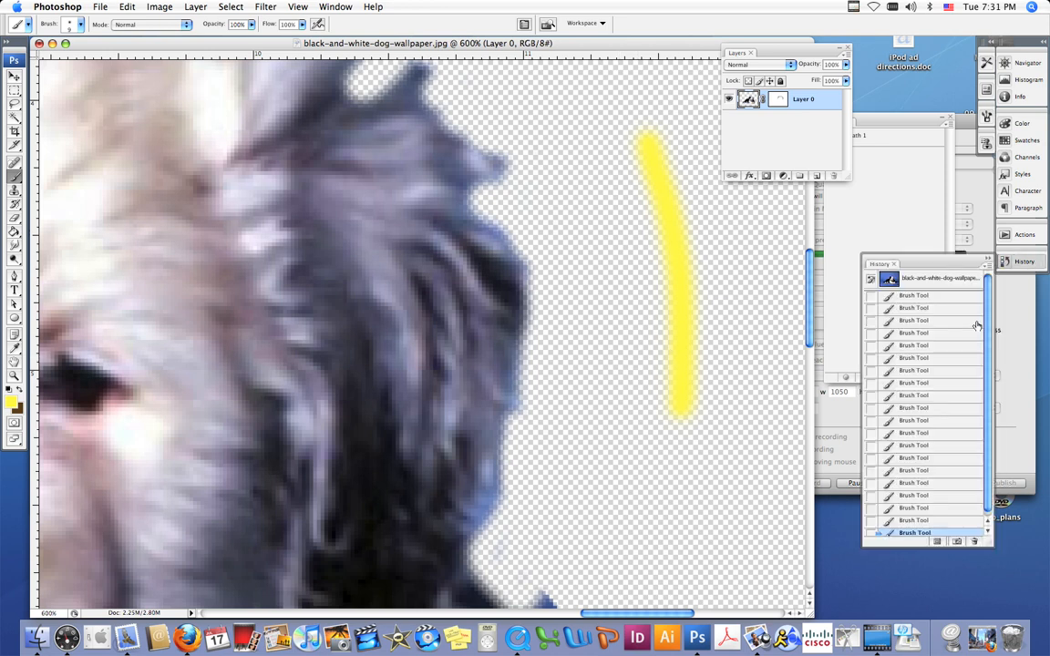
{"action": "left_click", "coordinate": [916, 521]}
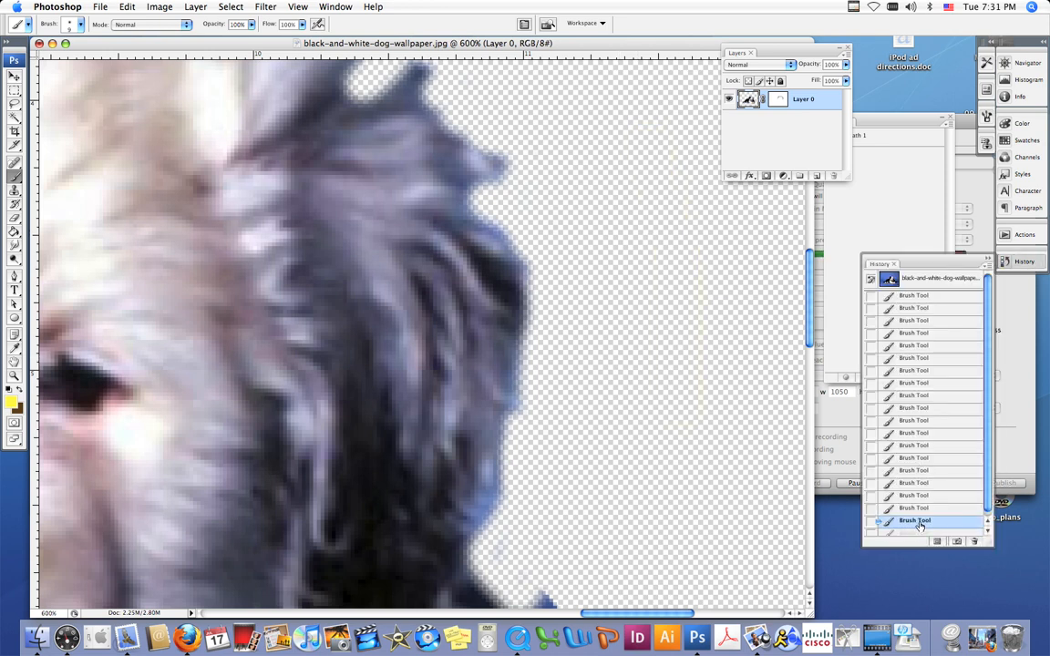
Target Layer 0's mask and paint black over the blue fringe on the lower outer edge of the grey ear
{"action": "left_click", "coordinate": [778, 100]}
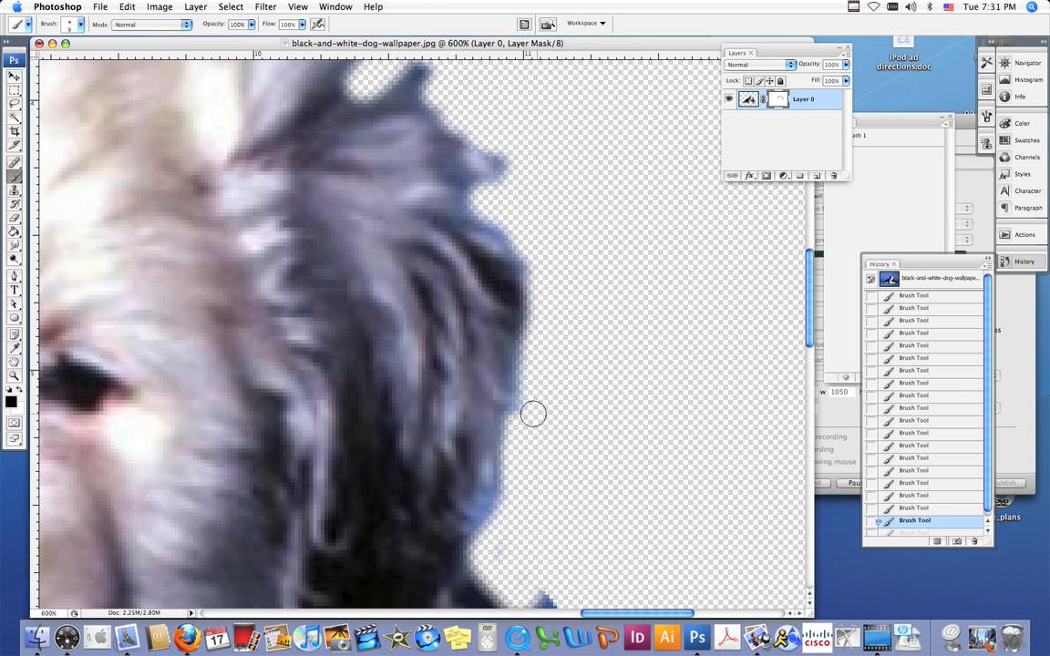
{"action": "left_click_drag", "start_coordinate": [518, 401], "coordinate": [528, 409]}
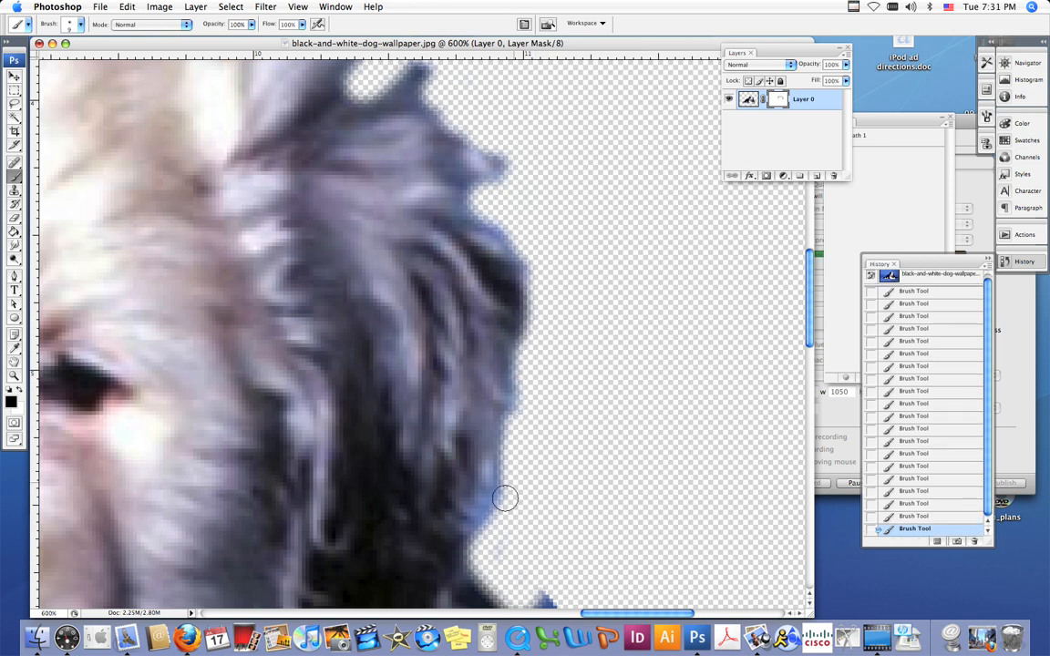
{"action": "mouse_move", "coordinate": [499, 511]}
{"action": "left_mouse_down"}
{"action": "mouse_move", "coordinate": [484, 550]}
{"action": "mouse_move", "coordinate": [483, 263]}
{"action": "left_mouse_up"}
Mask out the blue fringe down the black shoulder behind the grey ear and around the outer front paw
{"action": "mouse_move", "coordinate": [529, 292]}
{"action": "left_mouse_down"}
{"action": "mouse_move", "coordinate": [577, 349]}
{"action": "mouse_move", "coordinate": [534, 267]}
{"action": "mouse_move", "coordinate": [521, 300]}
{"action": "mouse_move", "coordinate": [576, 386]}
{"action": "mouse_move", "coordinate": [618, 490]}
{"action": "mouse_move", "coordinate": [698, 586]}
{"action": "mouse_move", "coordinate": [618, 438]}
{"action": "mouse_move", "coordinate": [540, 244]}
{"action": "mouse_move", "coordinate": [558, 305]}
{"action": "mouse_move", "coordinate": [624, 391]}
{"action": "mouse_move", "coordinate": [673, 528]}
{"action": "mouse_move", "coordinate": [659, 590]}
{"action": "mouse_move", "coordinate": [631, 380]}
{"action": "mouse_move", "coordinate": [561, 272]}
{"action": "left_mouse_up"}
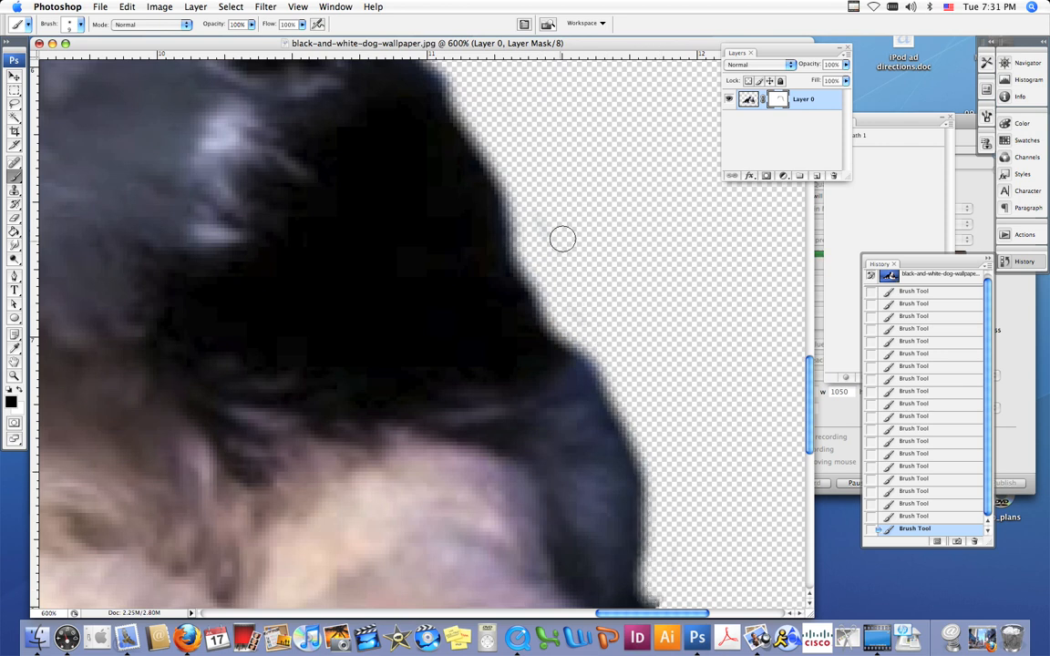
{"action": "left_click_drag", "start_coordinate": [576, 563], "coordinate": [464, 291]}
{"action": "mouse_move", "coordinate": [530, 319]}
{"action": "left_mouse_down"}
{"action": "mouse_move", "coordinate": [576, 391]}
{"action": "mouse_move", "coordinate": [603, 452]}
{"action": "mouse_move", "coordinate": [606, 491]}
{"action": "mouse_move", "coordinate": [575, 413]}
{"action": "mouse_move", "coordinate": [579, 485]}
{"action": "mouse_move", "coordinate": [538, 519]}
{"action": "mouse_move", "coordinate": [534, 504]}
{"action": "mouse_move", "coordinate": [527, 529]}
{"action": "mouse_move", "coordinate": [295, 545]}
{"action": "mouse_move", "coordinate": [405, 540]}
{"action": "left_mouse_up"}
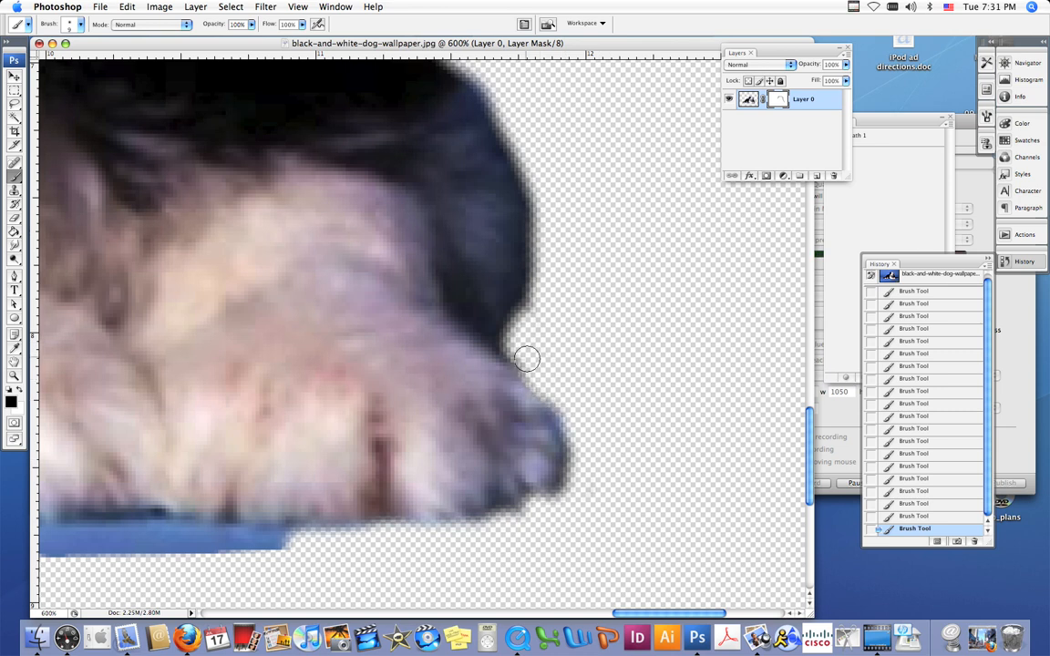
{"action": "left_click_drag", "start_coordinate": [252, 595], "coordinate": [611, 355]}
Paint black on the mask beneath both front paws and the white chest to hide the blue strip
{"action": "mouse_move", "coordinate": [656, 314]}
{"action": "left_mouse_down"}
{"action": "mouse_move", "coordinate": [339, 325]}
{"action": "mouse_move", "coordinate": [319, 309]}
{"action": "mouse_move", "coordinate": [471, 296]}
{"action": "mouse_move", "coordinate": [727, 301]}
{"action": "left_mouse_up"}
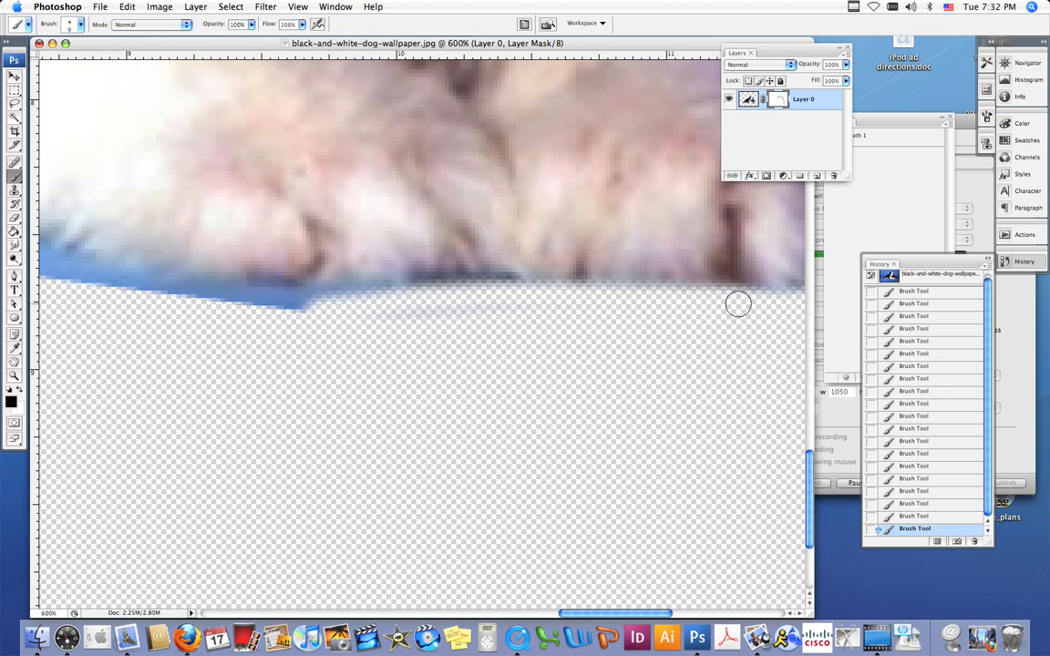
{"action": "mouse_move", "coordinate": [525, 321]}
{"action": "left_mouse_down"}
{"action": "mouse_move", "coordinate": [386, 321]}
{"action": "mouse_move", "coordinate": [189, 359]}
{"action": "mouse_move", "coordinate": [620, 324]}
{"action": "left_mouse_up"}
{"action": "mouse_move", "coordinate": [728, 309]}
{"action": "left_mouse_down"}
{"action": "mouse_move", "coordinate": [380, 296]}
{"action": "mouse_move", "coordinate": [653, 291]}
{"action": "mouse_move", "coordinate": [729, 310]}
{"action": "mouse_move", "coordinate": [662, 284]}
{"action": "mouse_move", "coordinate": [738, 284]}
{"action": "left_mouse_up"}
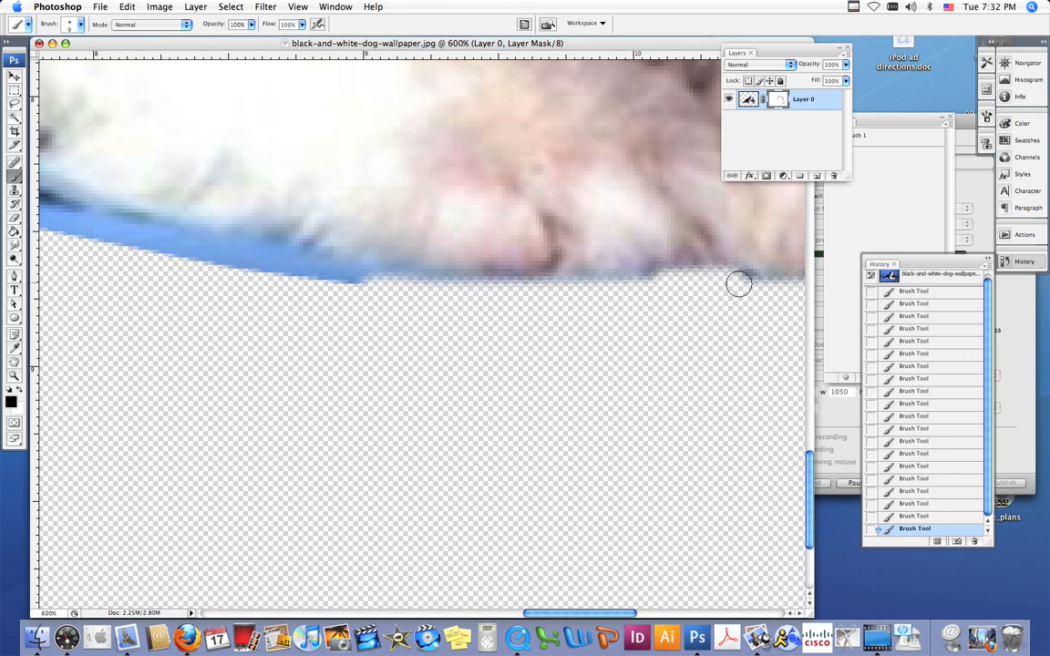
{"action": "mouse_move", "coordinate": [376, 290]}
{"action": "left_mouse_down"}
{"action": "mouse_move", "coordinate": [141, 247]}
{"action": "mouse_move", "coordinate": [142, 229]}
{"action": "mouse_move", "coordinate": [278, 246]}
{"action": "mouse_move", "coordinate": [446, 291]}
{"action": "left_mouse_up"}
{"action": "left_click_drag", "start_coordinate": [143, 286], "coordinate": [664, 340]}
{"action": "mouse_move", "coordinate": [654, 292]}
{"action": "left_mouse_down"}
{"action": "mouse_move", "coordinate": [384, 242]}
{"action": "mouse_move", "coordinate": [447, 241]}
{"action": "mouse_move", "coordinate": [588, 279]}
{"action": "mouse_move", "coordinate": [474, 230]}
{"action": "mouse_move", "coordinate": [676, 288]}
{"action": "mouse_move", "coordinate": [485, 223]}
{"action": "mouse_move", "coordinate": [499, 218]}
{"action": "mouse_move", "coordinate": [516, 227]}
{"action": "mouse_move", "coordinate": [517, 251]}
{"action": "mouse_move", "coordinate": [405, 253]}
{"action": "left_mouse_up"}
Mask out the blue strip under the black belly and beneath the hind paw nearest the chest
{"action": "scroll", "coordinate": [445, 511], "scroll_direction": "up", "scroll_amount": 5}
{"action": "scroll", "coordinate": [445, 511], "scroll_direction": "left", "scroll_amount": 2}
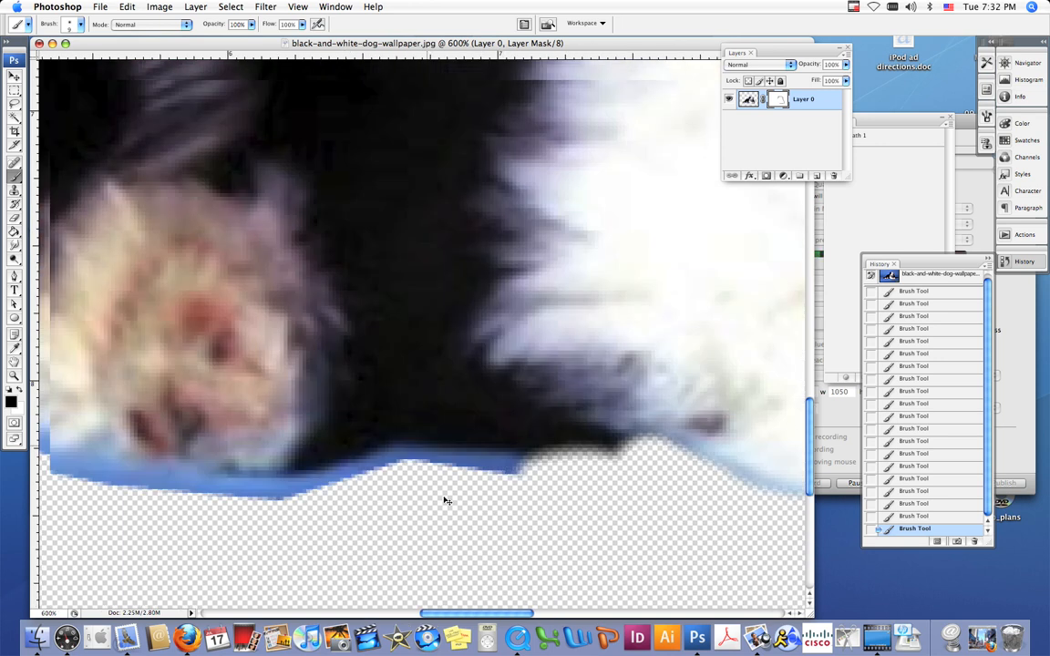
{"action": "scroll", "coordinate": [408, 422], "scroll_direction": "down", "scroll_amount": 3}
{"action": "key", "text": "super+minus"}
{"action": "key", "text": "super+minus"}
{"action": "key", "text": "super+minus"}
{"action": "key", "text": "super+minus"}
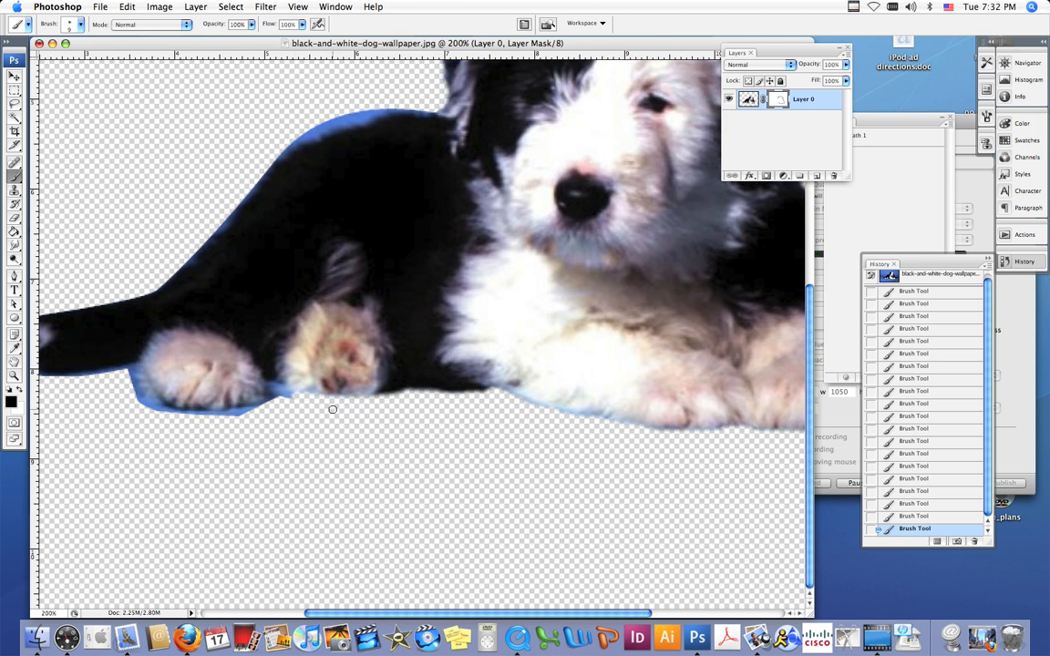
Mask out the blue between the two hind paws and around the rearmost paw up to the tail
{"action": "key", "text": "super+plus"}
{"action": "key", "text": "super+plus"}
{"action": "left_click_drag", "start_coordinate": [249, 449], "coordinate": [606, 336]}
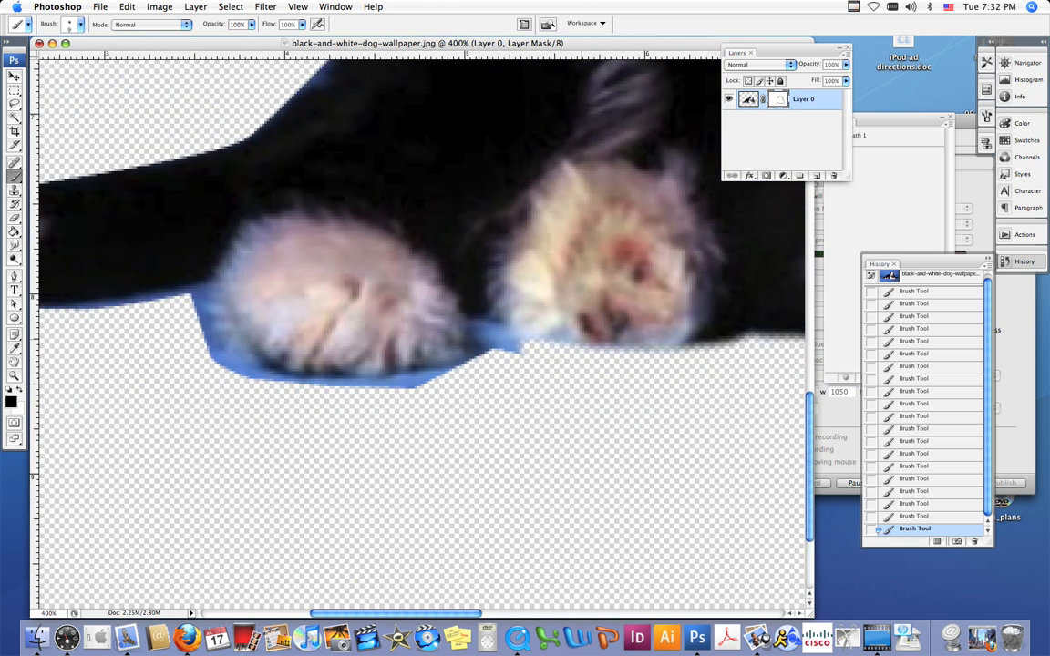
{"action": "mouse_move", "coordinate": [481, 331]}
{"action": "left_mouse_down"}
{"action": "mouse_move", "coordinate": [517, 348]}
{"action": "mouse_move", "coordinate": [440, 340]}
{"action": "mouse_move", "coordinate": [371, 386]}
{"action": "mouse_move", "coordinate": [445, 377]}
{"action": "left_mouse_up"}
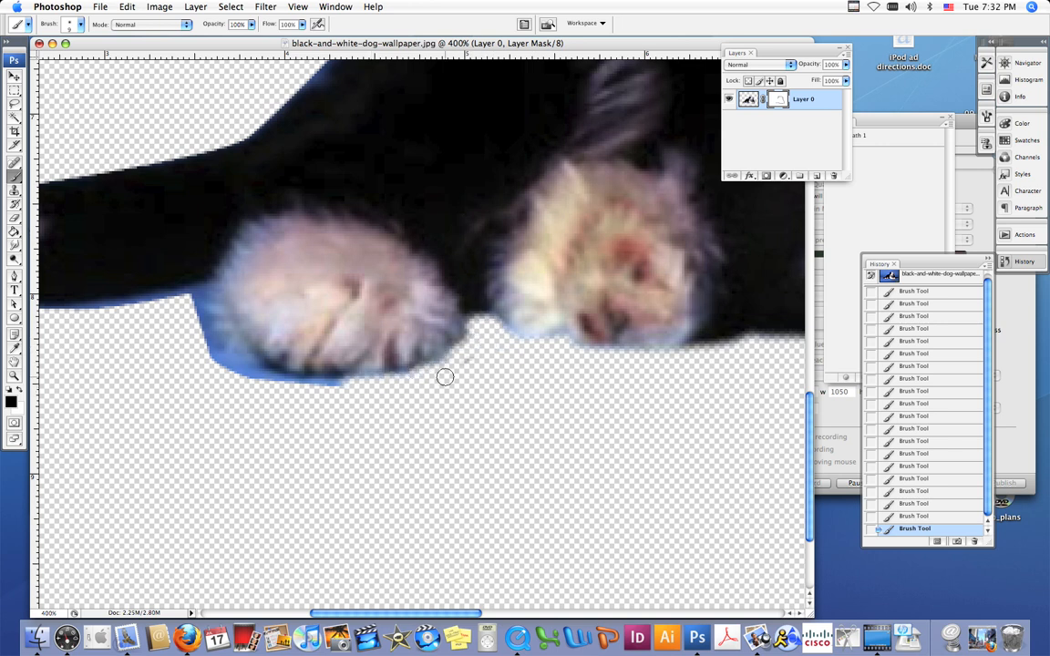
{"action": "left_click_drag", "start_coordinate": [480, 343], "coordinate": [310, 386]}
{"action": "left_click_drag", "start_coordinate": [258, 378], "coordinate": [417, 374]}
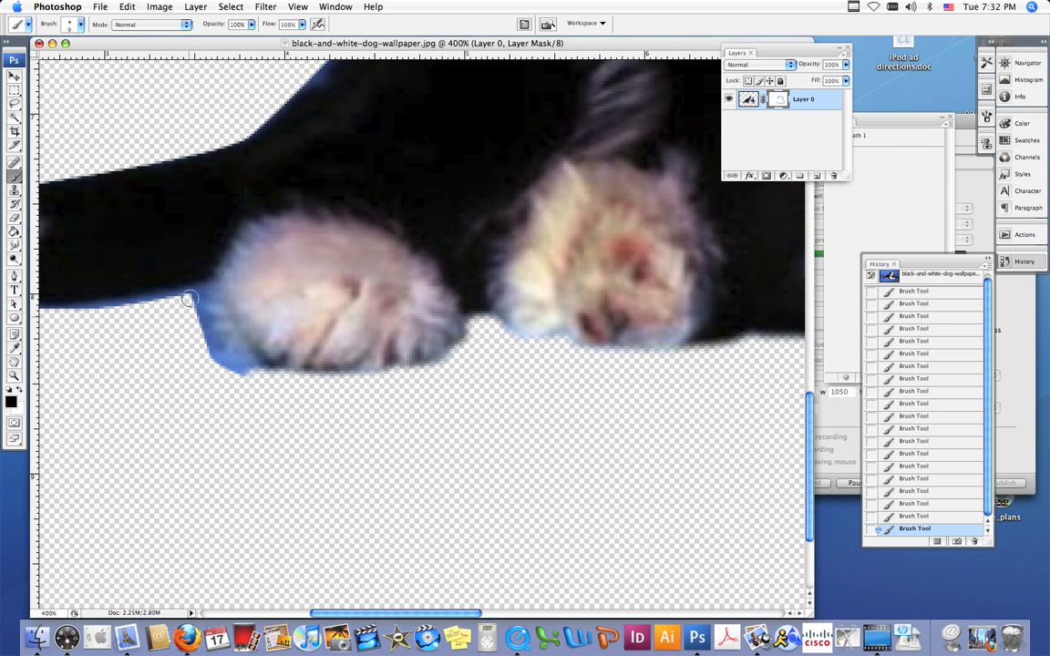
{"action": "mouse_move", "coordinate": [197, 290]}
{"action": "left_mouse_down"}
{"action": "mouse_move", "coordinate": [207, 337]}
{"action": "mouse_move", "coordinate": [251, 366]}
{"action": "left_mouse_up"}
{"action": "mouse_move", "coordinate": [216, 303]}
{"action": "left_mouse_down"}
{"action": "mouse_move", "coordinate": [232, 345]}
{"action": "mouse_move", "coordinate": [258, 364]}
{"action": "mouse_move", "coordinate": [328, 375]}
{"action": "left_mouse_up"}
Paint black on the mask around the tail, covering its underside, tip and upper edge where it meets the back
{"action": "left_click_drag", "start_coordinate": [210, 291], "coordinate": [57, 305]}
{"action": "left_click_drag", "start_coordinate": [147, 325], "coordinate": [438, 334]}
{"action": "mouse_move", "coordinate": [330, 316]}
{"action": "left_mouse_down"}
{"action": "mouse_move", "coordinate": [273, 270]}
{"action": "mouse_move", "coordinate": [268, 209]}
{"action": "mouse_move", "coordinate": [280, 197]}
{"action": "mouse_move", "coordinate": [254, 226]}
{"action": "mouse_move", "coordinate": [268, 294]}
{"action": "mouse_move", "coordinate": [284, 299]}
{"action": "mouse_move", "coordinate": [266, 289]}
{"action": "mouse_move", "coordinate": [253, 249]}
{"action": "left_mouse_up"}
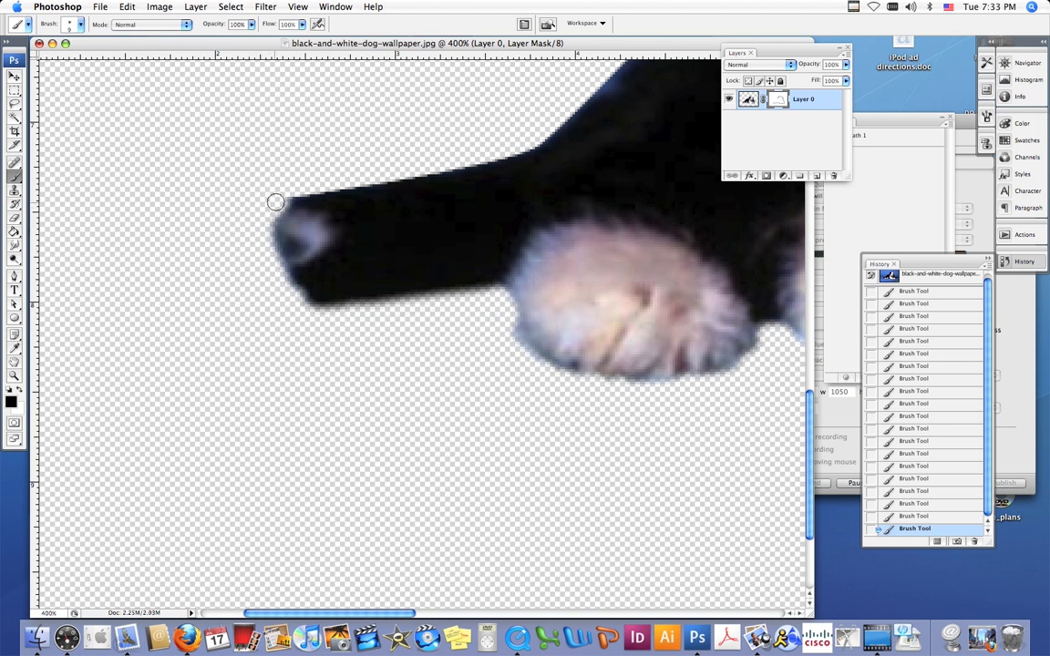
{"action": "left_click_drag", "start_coordinate": [437, 179], "coordinate": [227, 400]}
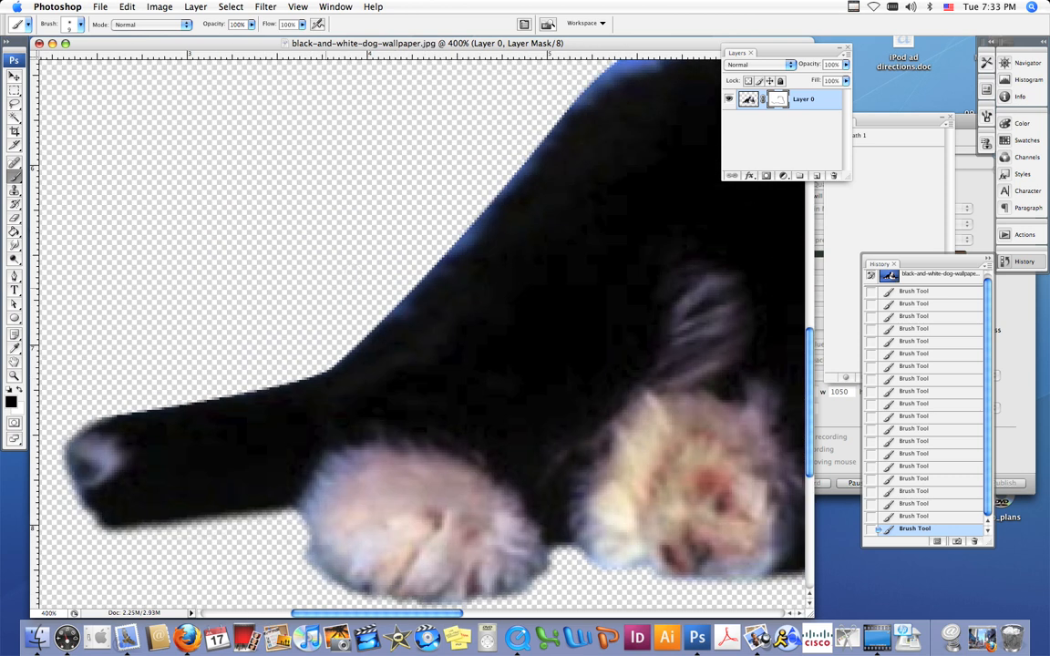
{"action": "left_click_drag", "start_coordinate": [393, 297], "coordinate": [319, 362]}
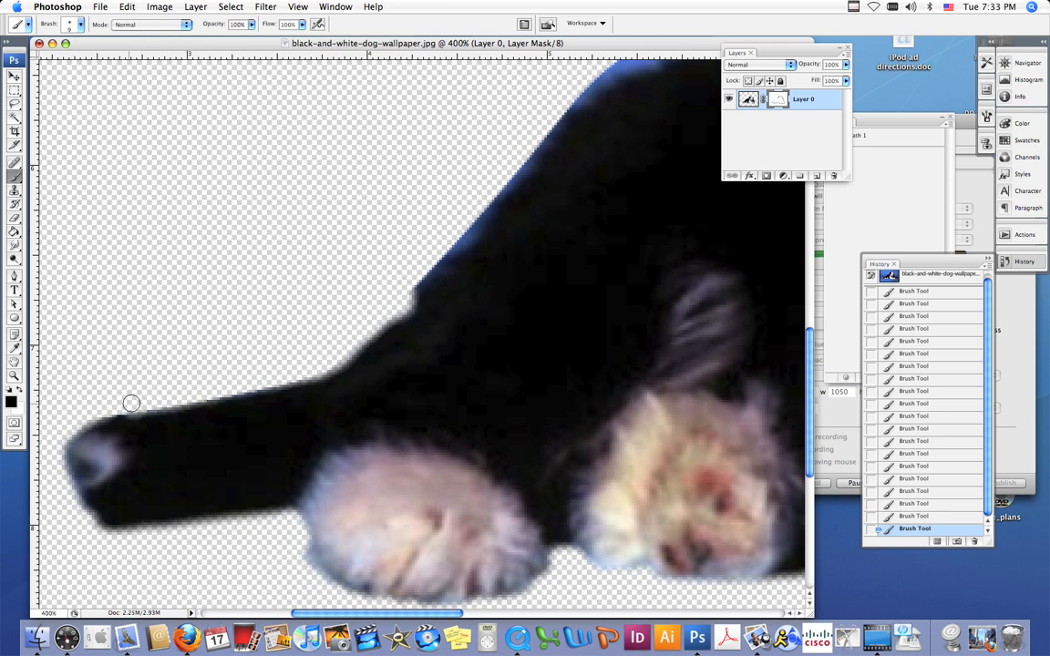
Mask out the blue fringe along the puppy's back from the tail up to the black ear
{"action": "scroll", "coordinate": [562, 177], "scroll_direction": "up", "scroll_amount": 3}
{"action": "scroll", "coordinate": [562, 177], "scroll_direction": "right", "scroll_amount": 1}
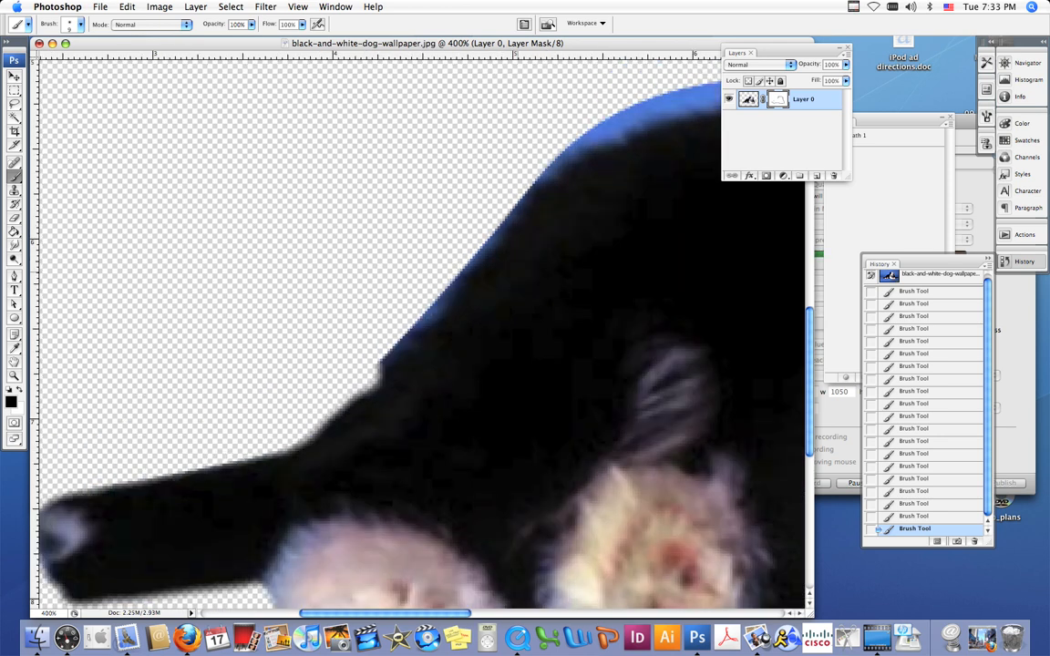
{"action": "scroll", "coordinate": [338, 460], "scroll_direction": "up", "scroll_amount": 3}
{"action": "scroll", "coordinate": [338, 459], "scroll_direction": "right", "scroll_amount": 1}
{"action": "mouse_move", "coordinate": [327, 489]}
{"action": "left_mouse_down"}
{"action": "mouse_move", "coordinate": [398, 436]}
{"action": "mouse_move", "coordinate": [459, 335]}
{"action": "mouse_move", "coordinate": [503, 296]}
{"action": "mouse_move", "coordinate": [394, 433]}
{"action": "mouse_move", "coordinate": [364, 441]}
{"action": "mouse_move", "coordinate": [476, 291]}
{"action": "mouse_move", "coordinate": [567, 239]}
{"action": "mouse_move", "coordinate": [586, 237]}
{"action": "mouse_move", "coordinate": [520, 282]}
{"action": "mouse_move", "coordinate": [554, 272]}
{"action": "mouse_move", "coordinate": [569, 251]}
{"action": "mouse_move", "coordinate": [653, 241]}
{"action": "mouse_move", "coordinate": [719, 214]}
{"action": "mouse_move", "coordinate": [622, 220]}
{"action": "mouse_move", "coordinate": [689, 214]}
{"action": "mouse_move", "coordinate": [587, 256]}
{"action": "left_mouse_up"}
{"action": "scroll", "coordinate": [547, 260], "scroll_direction": "right", "scroll_amount": 5}
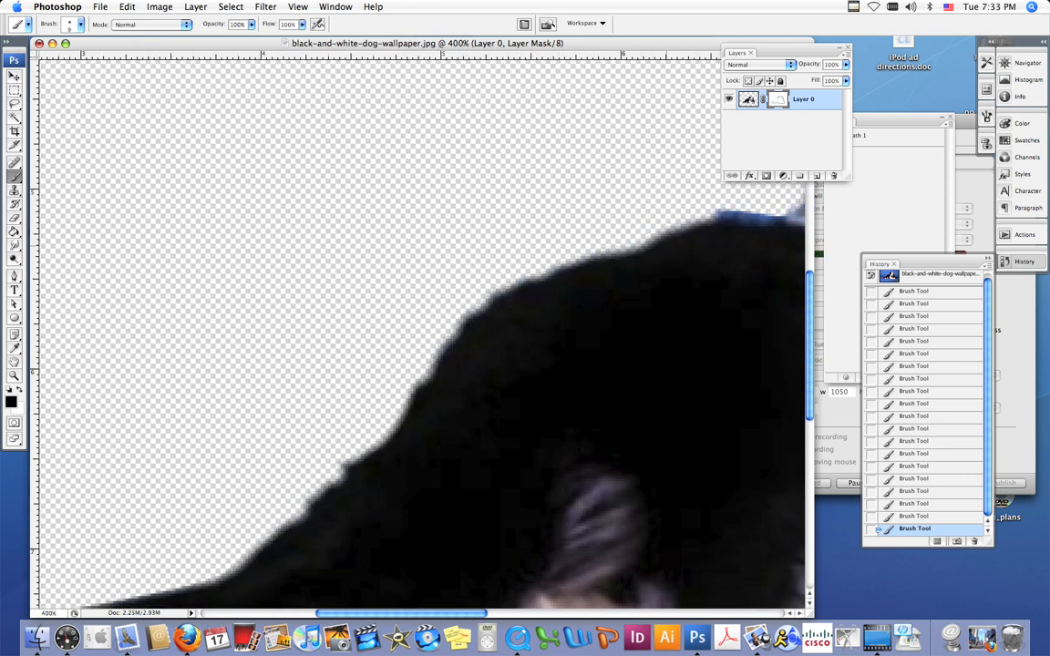
{"action": "mouse_move", "coordinate": [415, 265]}
{"action": "left_mouse_down"}
{"action": "mouse_move", "coordinate": [460, 265]}
{"action": "mouse_move", "coordinate": [478, 207]}
{"action": "left_mouse_up"}
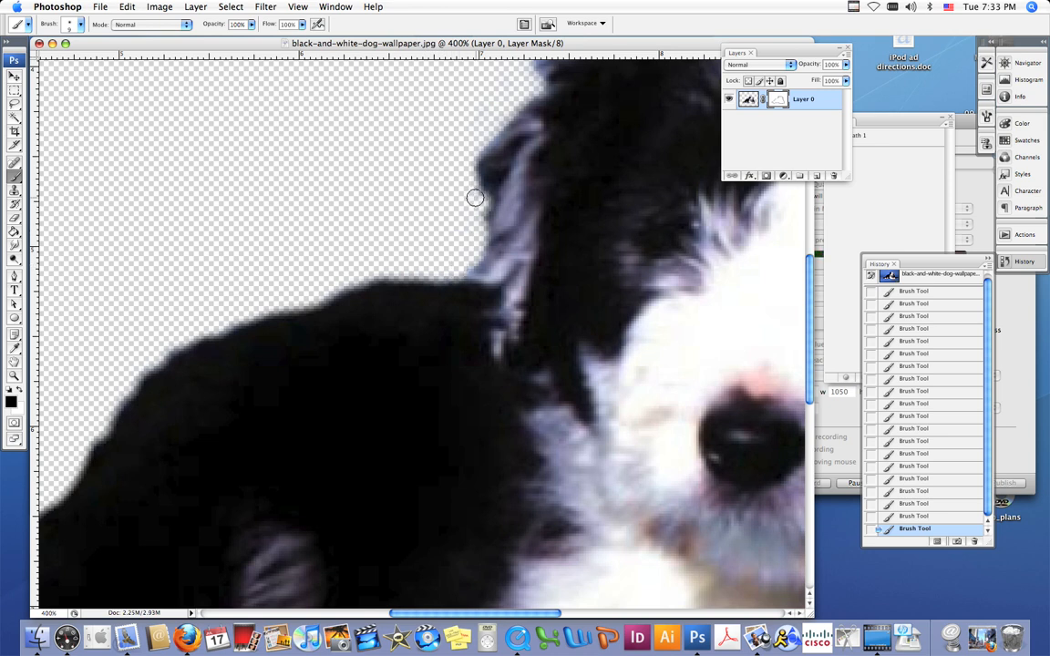
Paint black on the mask over the remaining blue tufts on the outer edge of the black ear
{"action": "scroll", "coordinate": [492, 183], "scroll_direction": "up", "scroll_amount": 5}
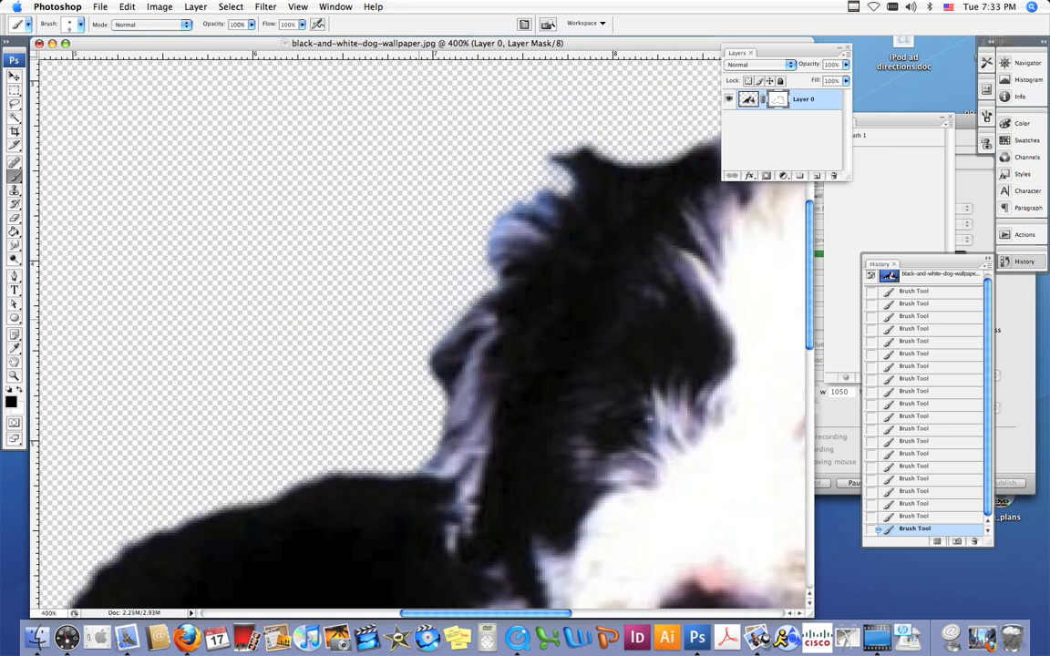
{"action": "mouse_move", "coordinate": [538, 196]}
{"action": "left_mouse_down"}
{"action": "mouse_move", "coordinate": [510, 204]}
{"action": "mouse_move", "coordinate": [505, 174]}
{"action": "mouse_move", "coordinate": [541, 154]}
{"action": "mouse_move", "coordinate": [530, 194]}
{"action": "left_mouse_up"}
{"action": "left_click_drag", "start_coordinate": [486, 238], "coordinate": [489, 254]}
Paint a curved black test stroke on the mask from the front paw across the white chest to the black belly
{"action": "key", "text": "super+alt+0"}
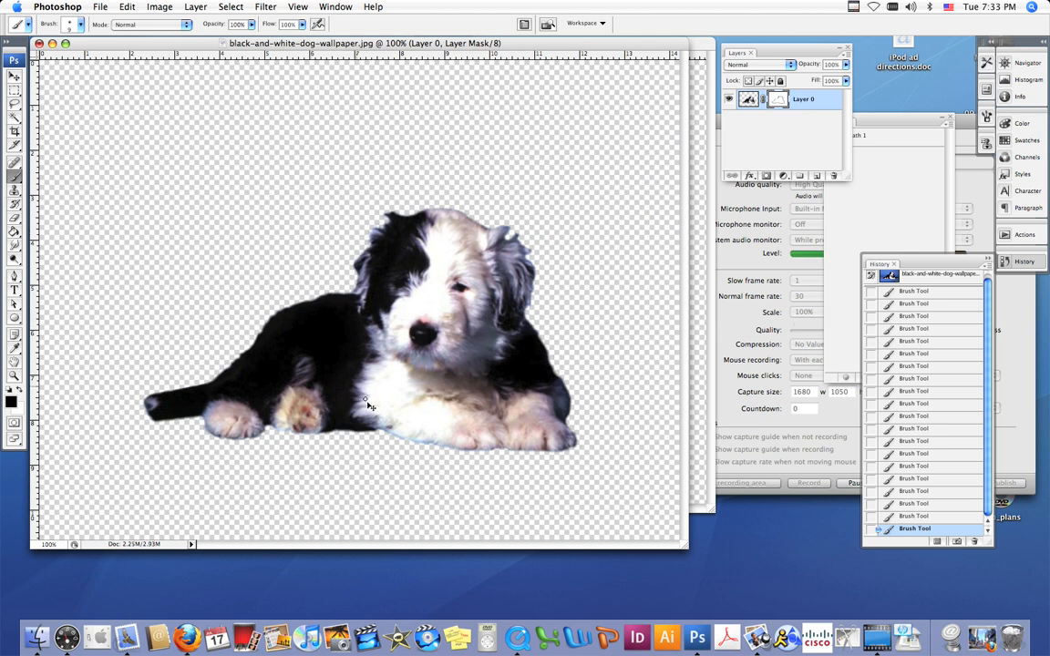
{"action": "key", "text": "super+plus"}
{"action": "key", "text": "super+plus"}
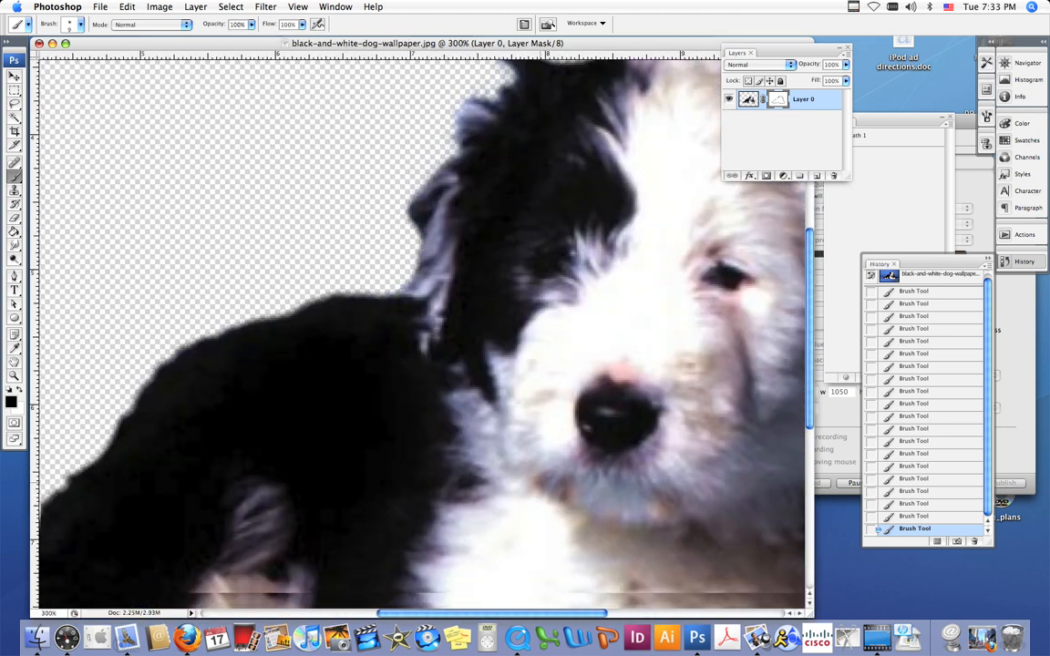
{"action": "scroll", "coordinate": [422, 333], "scroll_direction": "down", "scroll_amount": 5}
{"action": "mouse_move", "coordinate": [645, 506]}
{"action": "left_mouse_down"}
{"action": "mouse_move", "coordinate": [539, 488]}
{"action": "mouse_move", "coordinate": [444, 453]}
{"action": "mouse_move", "coordinate": [628, 494]}
{"action": "mouse_move", "coordinate": [537, 361]}
{"action": "mouse_move", "coordinate": [310, 299]}
{"action": "left_mouse_up"}
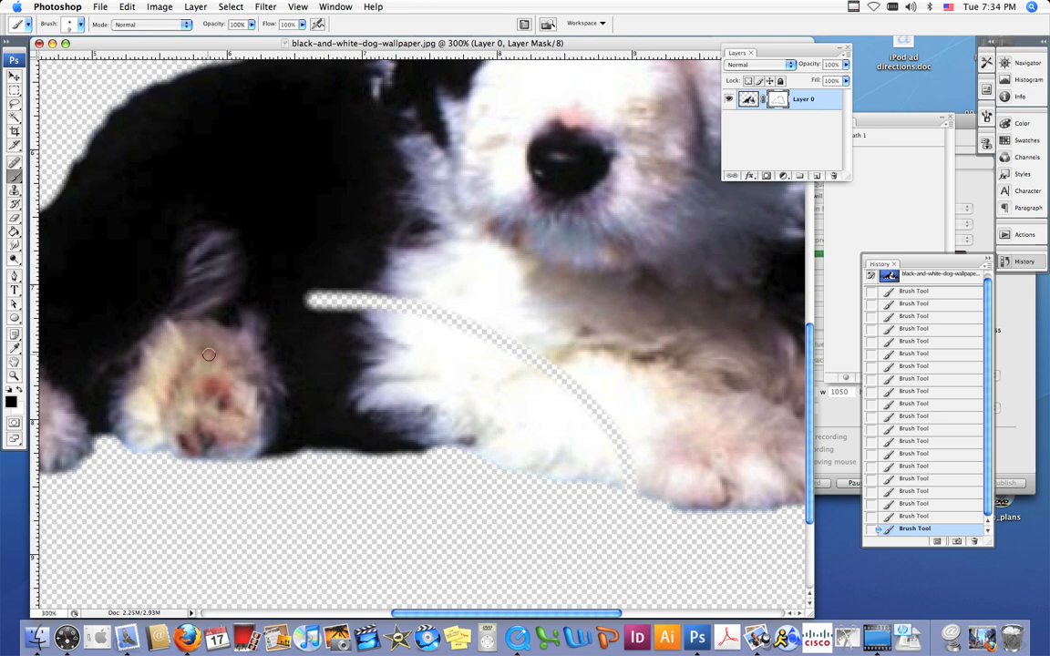
Switch the foreground color to white and paint over the test stroke on the mask to restore the hidden fur
{"action": "left_click", "coordinate": [14, 402]}
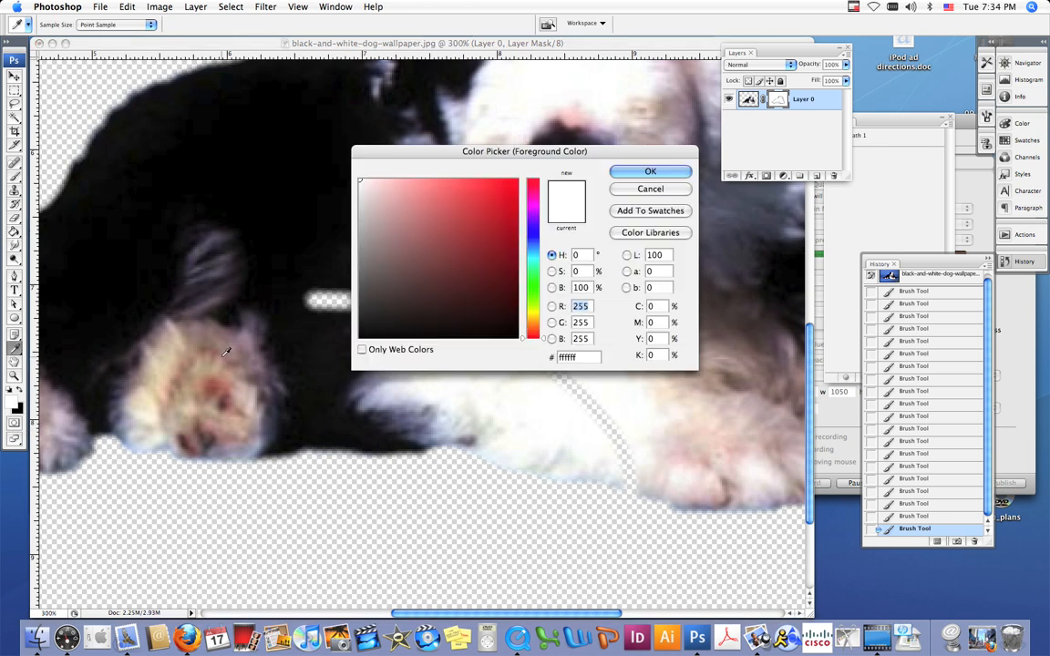
{"action": "left_click", "coordinate": [625, 190]}
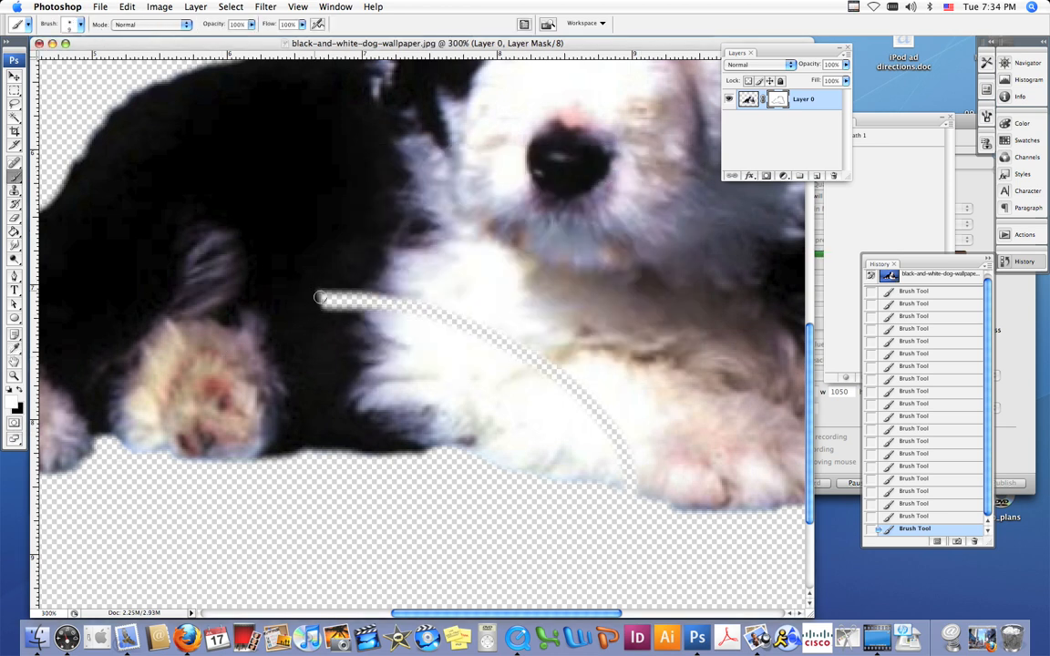
{"action": "mouse_move", "coordinate": [321, 299]}
{"action": "left_mouse_down"}
{"action": "mouse_move", "coordinate": [350, 290]}
{"action": "mouse_move", "coordinate": [400, 300]}
{"action": "mouse_move", "coordinate": [348, 305]}
{"action": "mouse_move", "coordinate": [384, 312]}
{"action": "mouse_move", "coordinate": [441, 305]}
{"action": "mouse_move", "coordinate": [417, 294]}
{"action": "mouse_move", "coordinate": [448, 297]}
{"action": "mouse_move", "coordinate": [387, 314]}
{"action": "mouse_move", "coordinate": [512, 330]}
{"action": "mouse_move", "coordinate": [496, 338]}
{"action": "mouse_move", "coordinate": [535, 355]}
{"action": "mouse_move", "coordinate": [517, 364]}
{"action": "mouse_move", "coordinate": [599, 394]}
{"action": "mouse_move", "coordinate": [563, 403]}
{"action": "mouse_move", "coordinate": [622, 458]}
{"action": "left_mouse_up"}
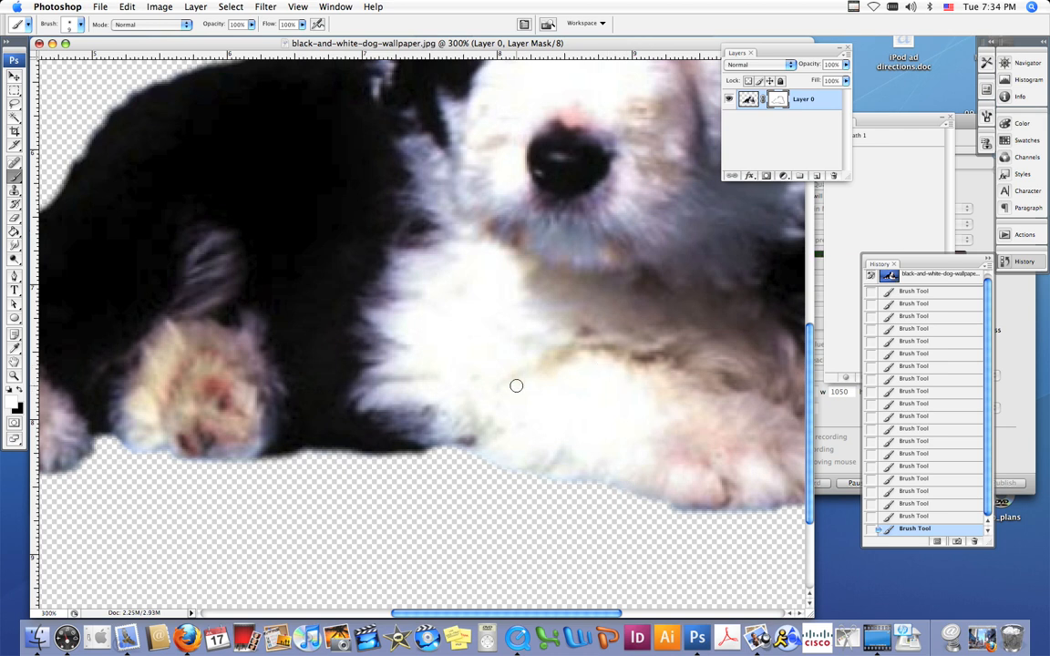
{"action": "key", "text": "super+minus"}
{"action": "key", "text": "super+minus"}
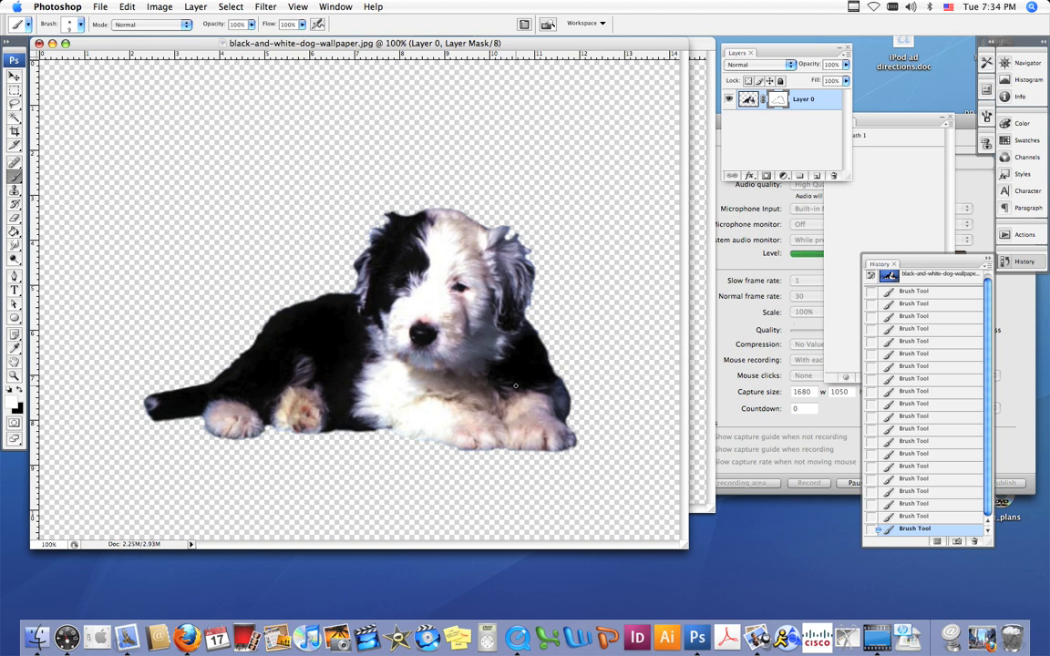
Save the cutout as "cute puppy.psd" in Photoshop format with layers and maximized compatibility, in the Fantasy Landscape pics folder
{"action": "left_click", "coordinate": [103, 8]}
{"action": "left_click", "coordinate": [111, 149]}
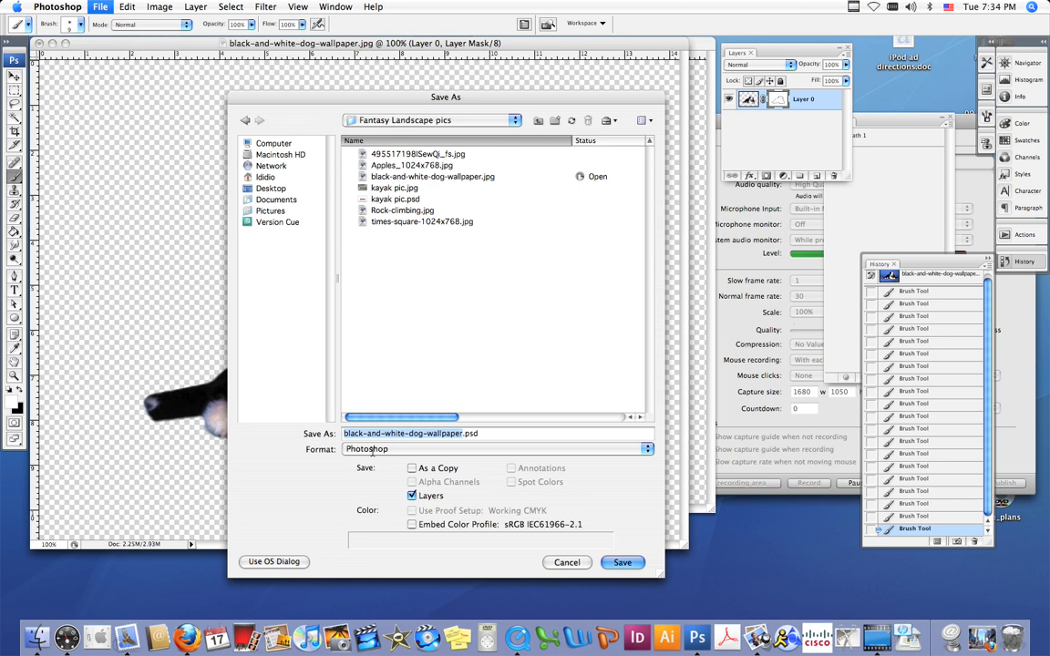
{"action": "left_click", "coordinate": [462, 435]}
{"action": "left_click_drag", "start_coordinate": [462, 435], "coordinate": [319, 432]}
{"action": "type", "text": "cute pu"}
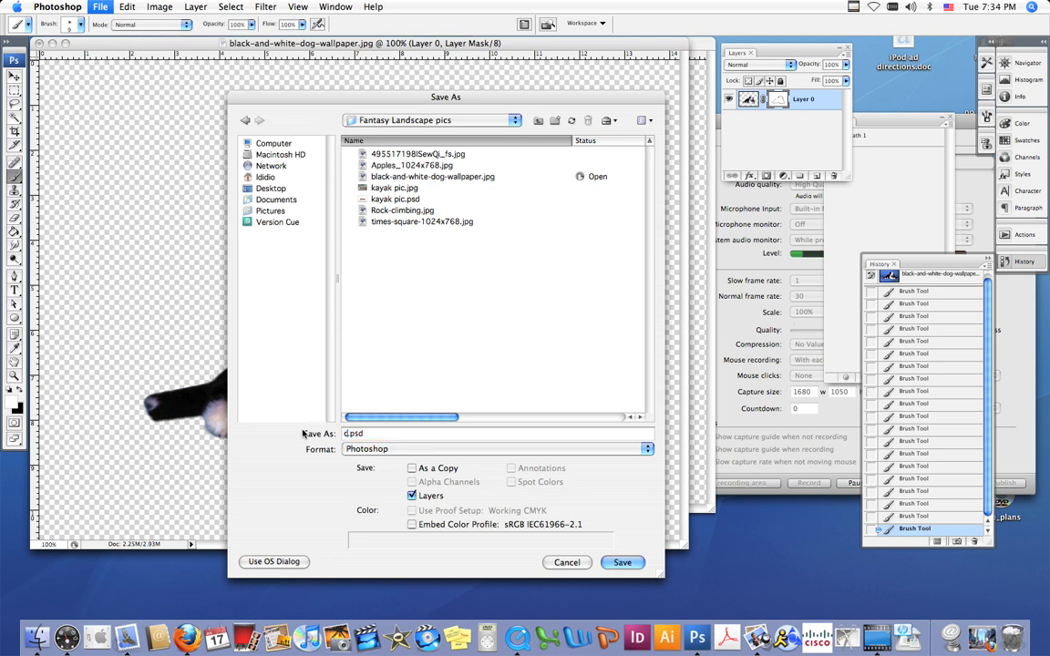
{"action": "type", "text": "ppy"}
{"action": "left_click", "coordinate": [621, 562]}
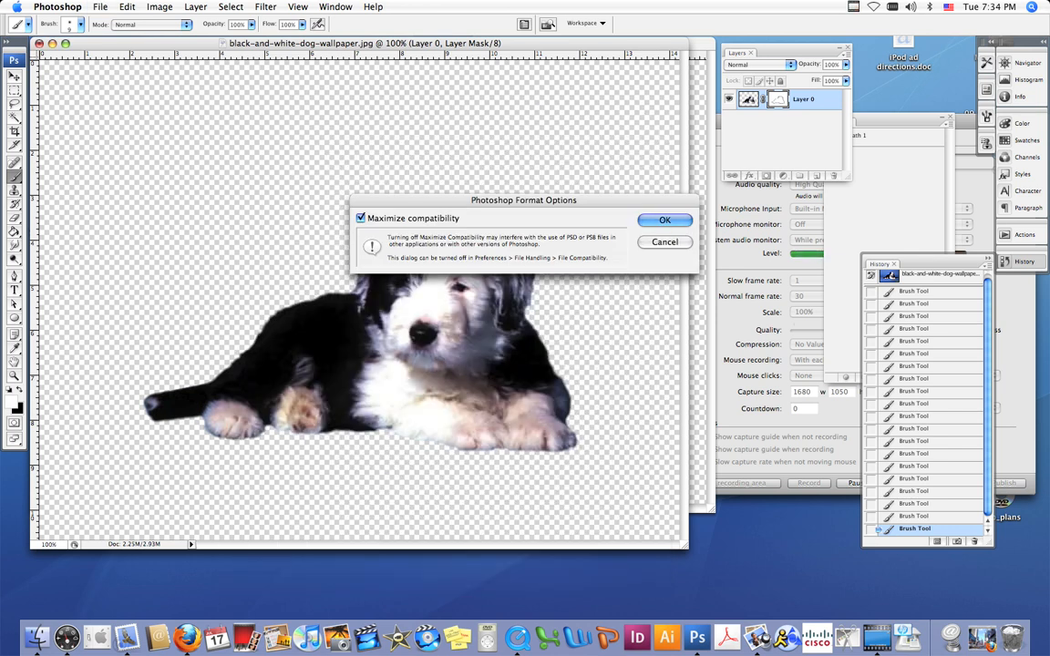
{"action": "left_click", "coordinate": [665, 221]}
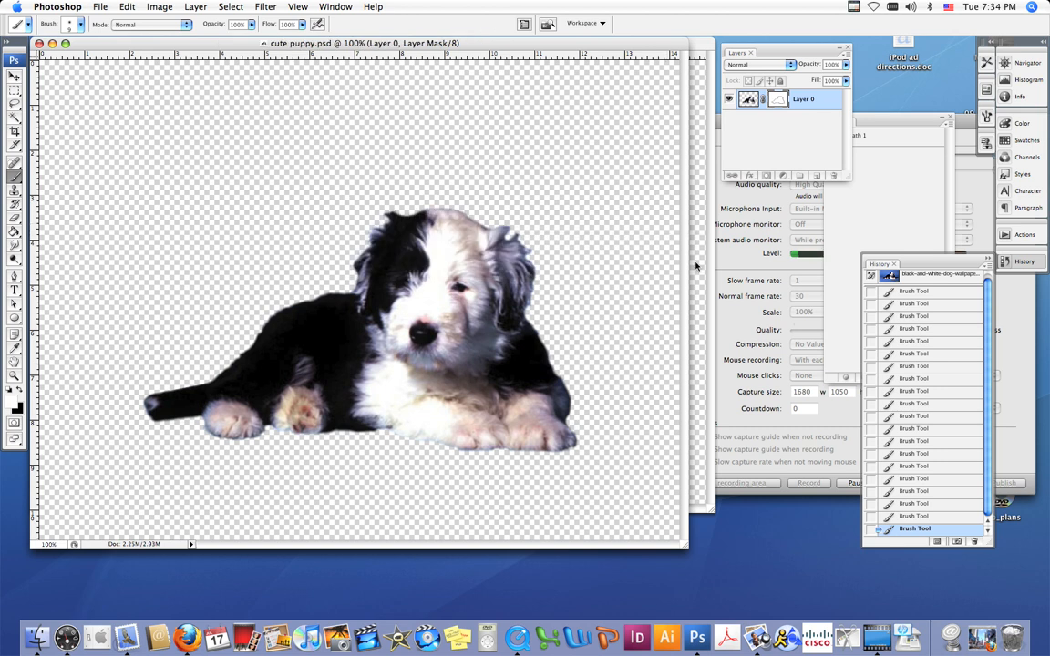